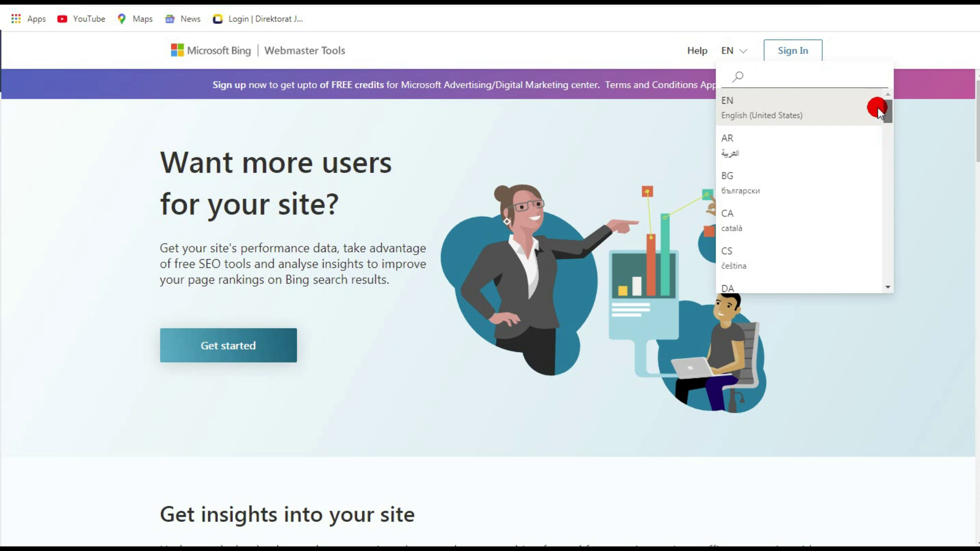
{"action": "left_click", "coordinate": [607, 40]}
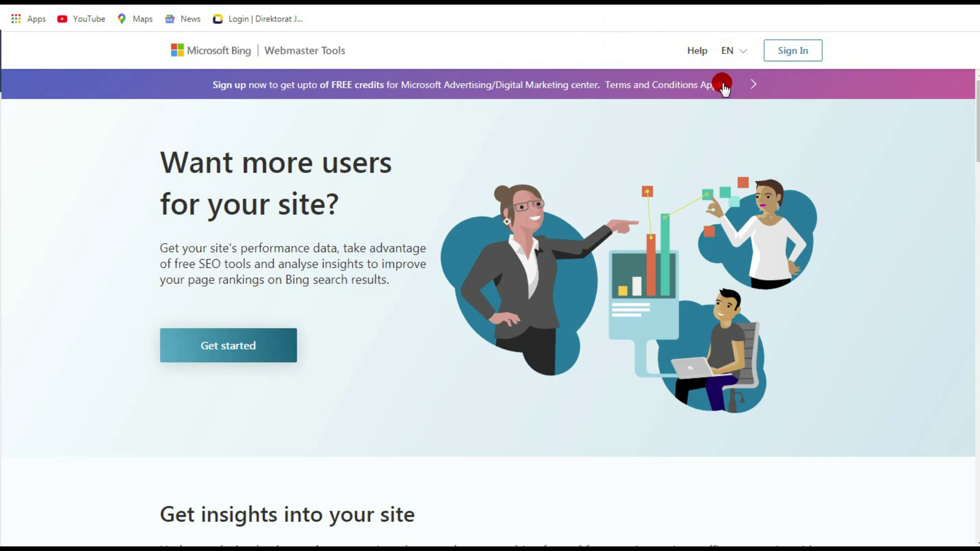
{"action": "left_click", "coordinate": [735, 51]}
{"action": "left_click_drag", "start_coordinate": [886, 118], "coordinate": [889, 98]}
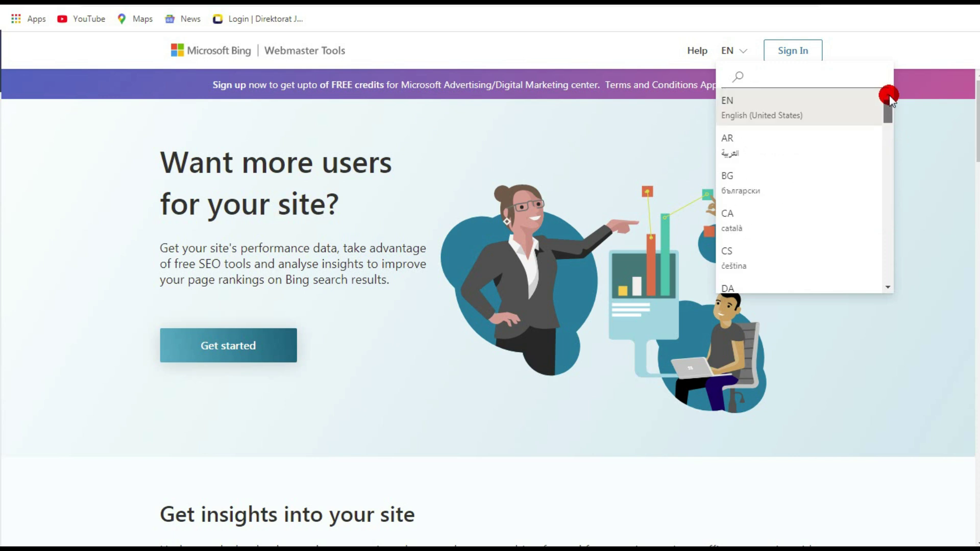
{"action": "left_click", "coordinate": [907, 41]}
Sign in to Webmaster Tools through Google with the saved account.
{"action": "left_click", "coordinate": [796, 50]}
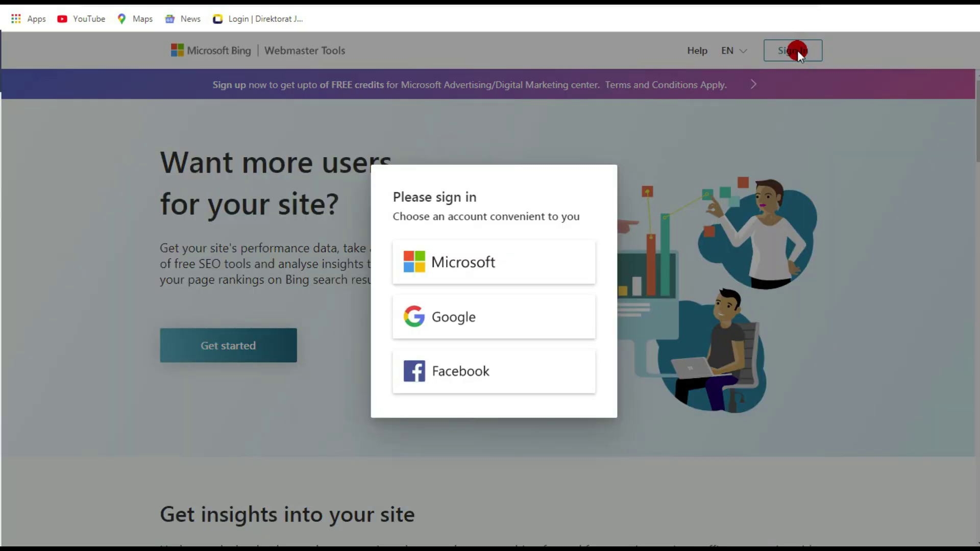
{"action": "left_click", "coordinate": [459, 326]}
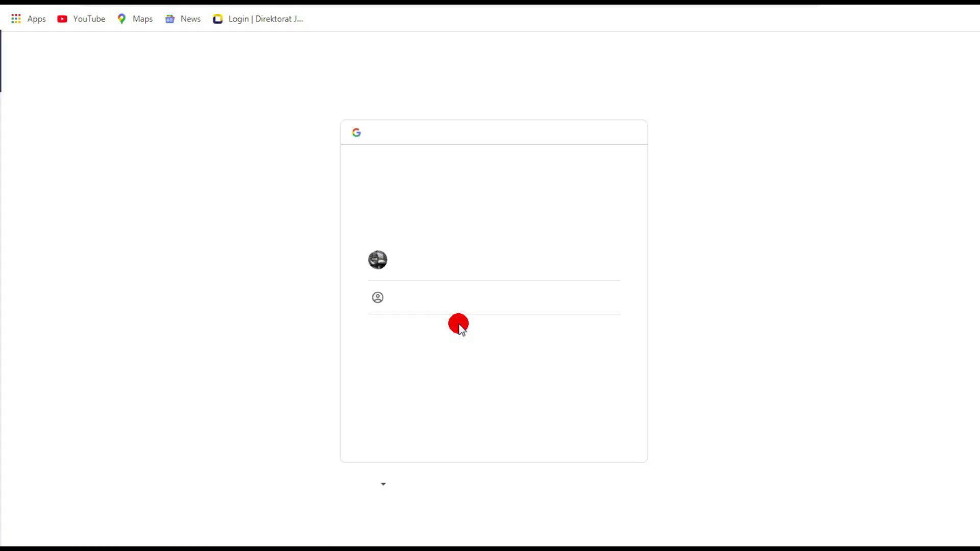
{"action": "left_click", "coordinate": [434, 261]}
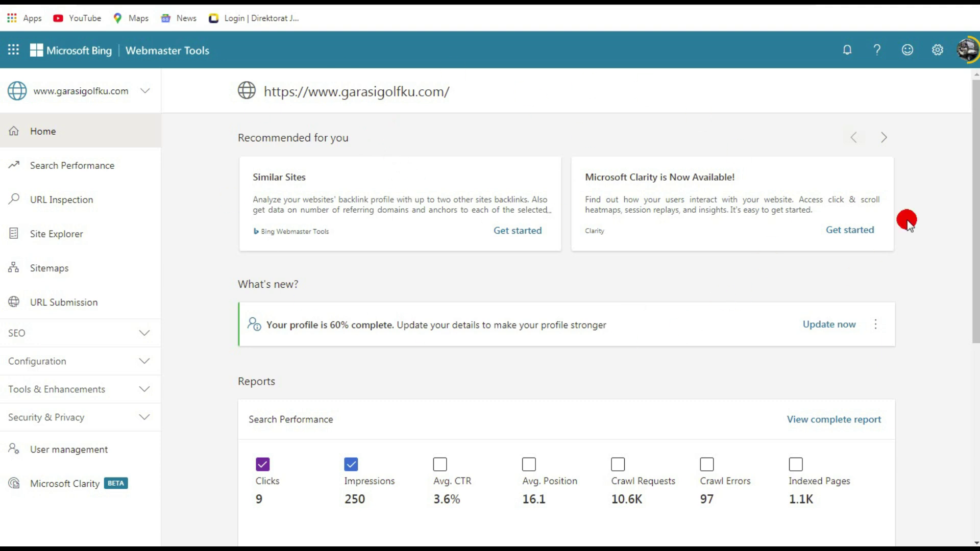
{"action": "left_click_drag", "start_coordinate": [973, 237], "coordinate": [947, 210]}
{"action": "left_click", "coordinate": [86, 168]}
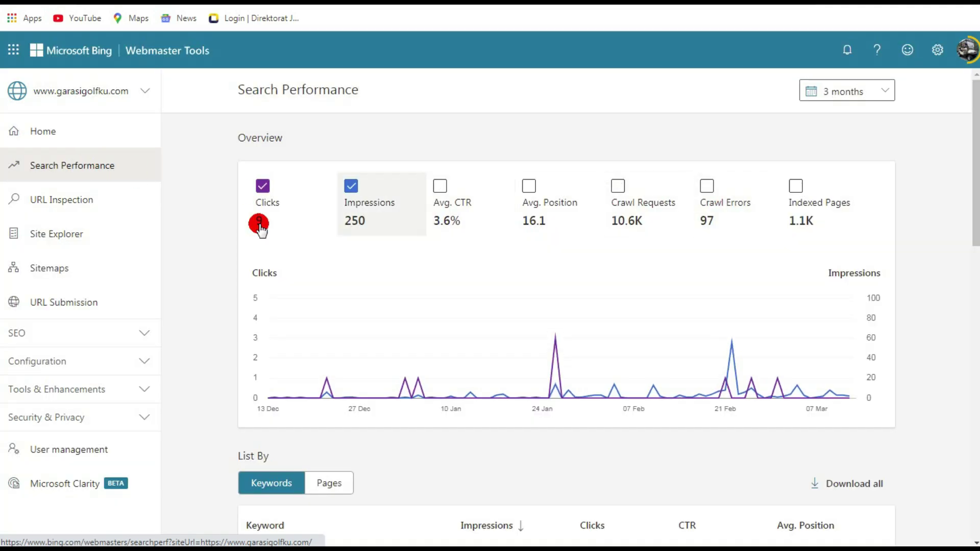
{"action": "left_click", "coordinate": [78, 206]}
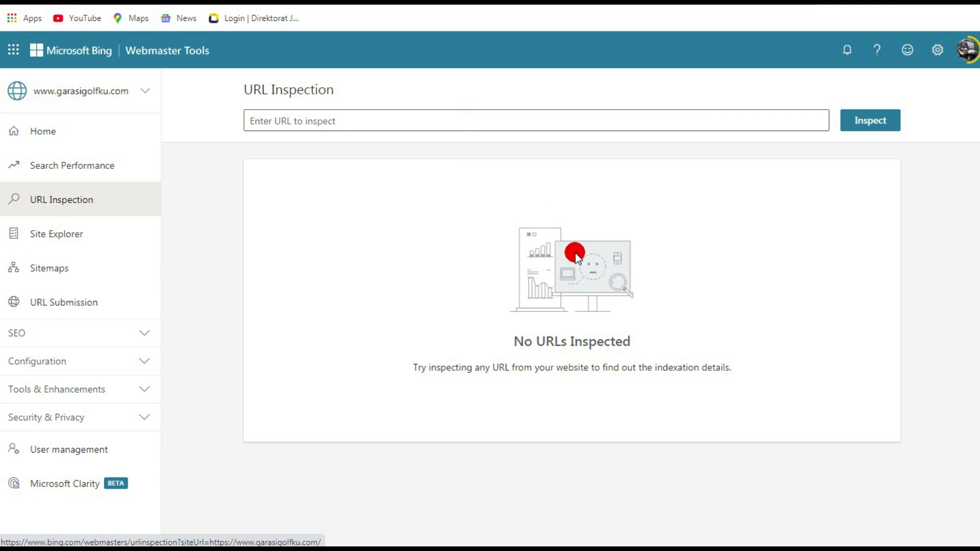
{"action": "left_click", "coordinate": [331, 117]}
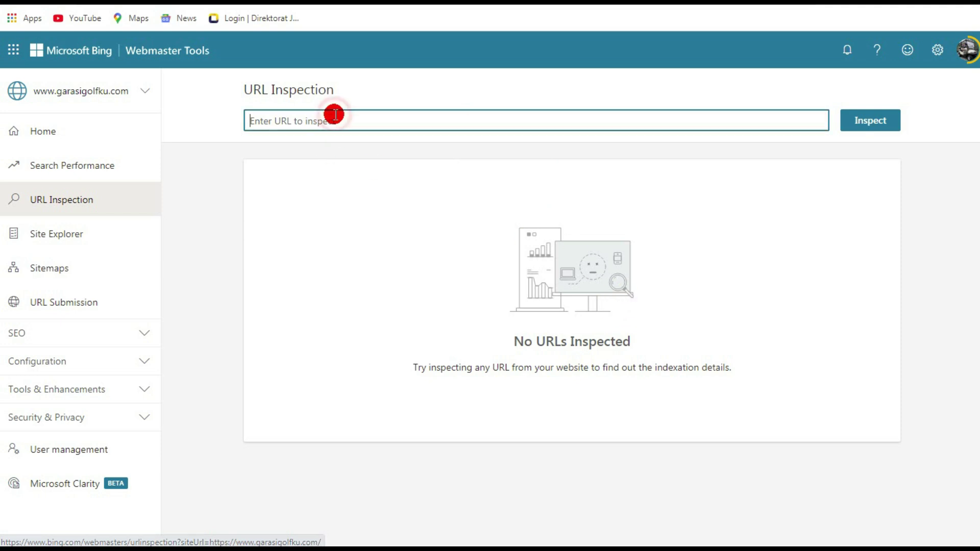
{"action": "left_click", "coordinate": [69, 236]}
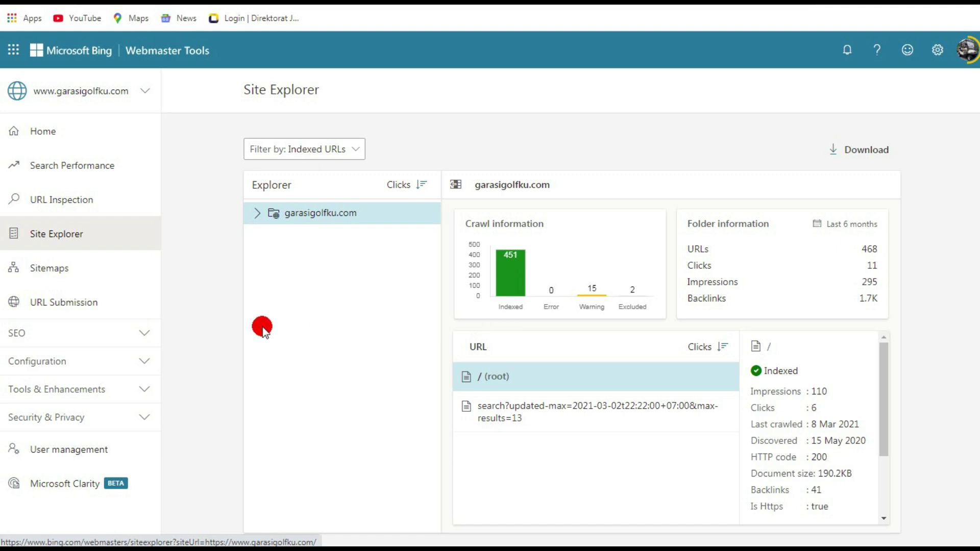
{"action": "left_click", "coordinate": [73, 267]}
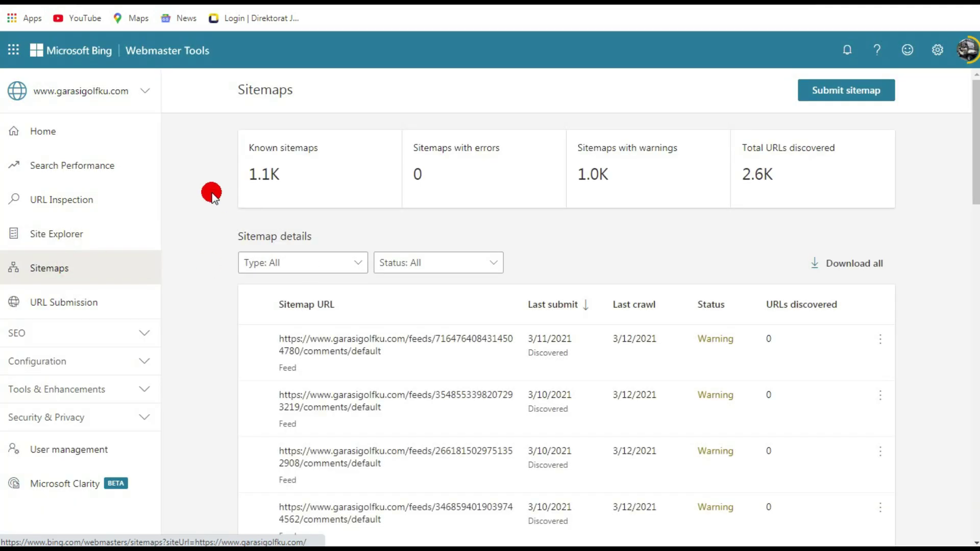
{"action": "left_click_drag", "start_coordinate": [975, 182], "coordinate": [974, 459]}
{"action": "scroll", "coordinate": [562, 332], "scroll_direction": "down", "scroll_amount": 5}
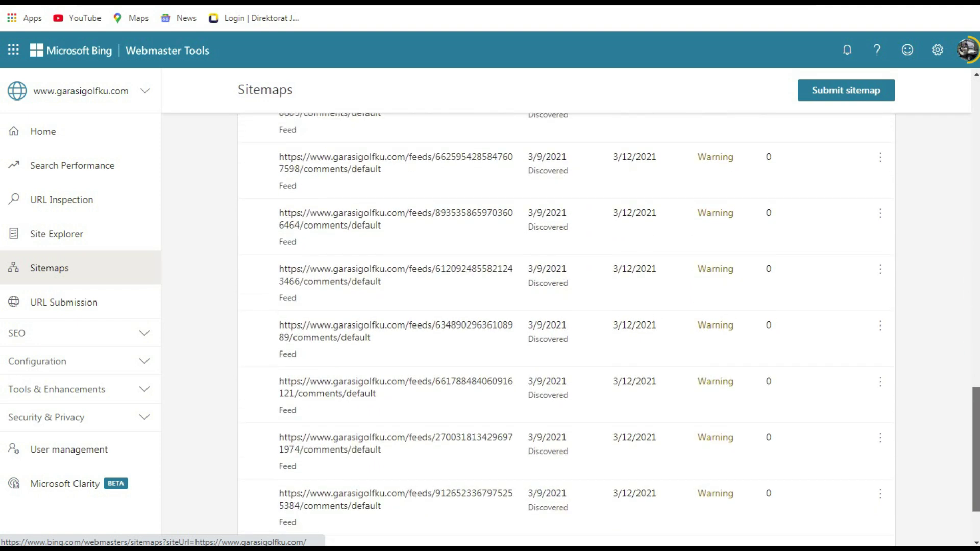
{"action": "scroll", "coordinate": [957, 219], "scroll_direction": "up", "scroll_amount": 15}
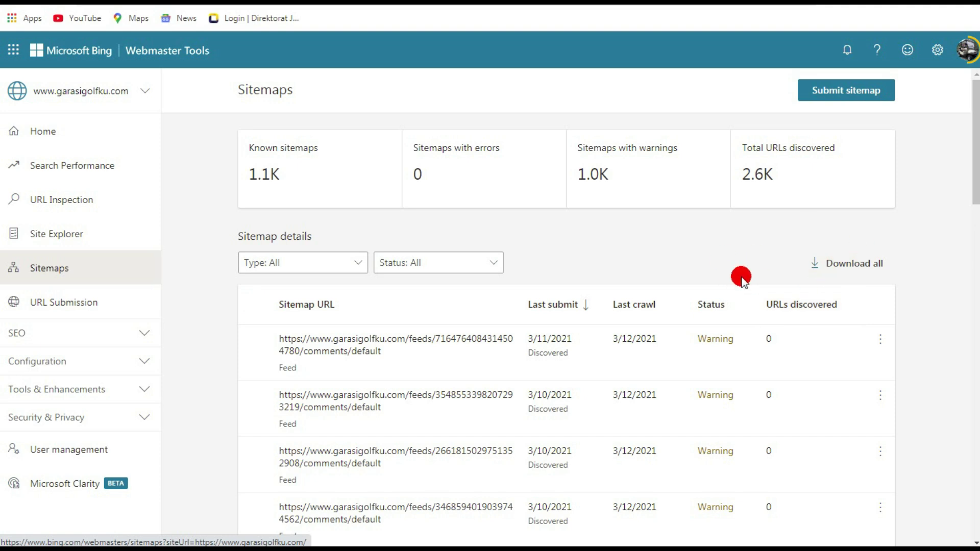
View the URL Submission page and the tools listed in the SEO section.
{"action": "left_click", "coordinate": [67, 302]}
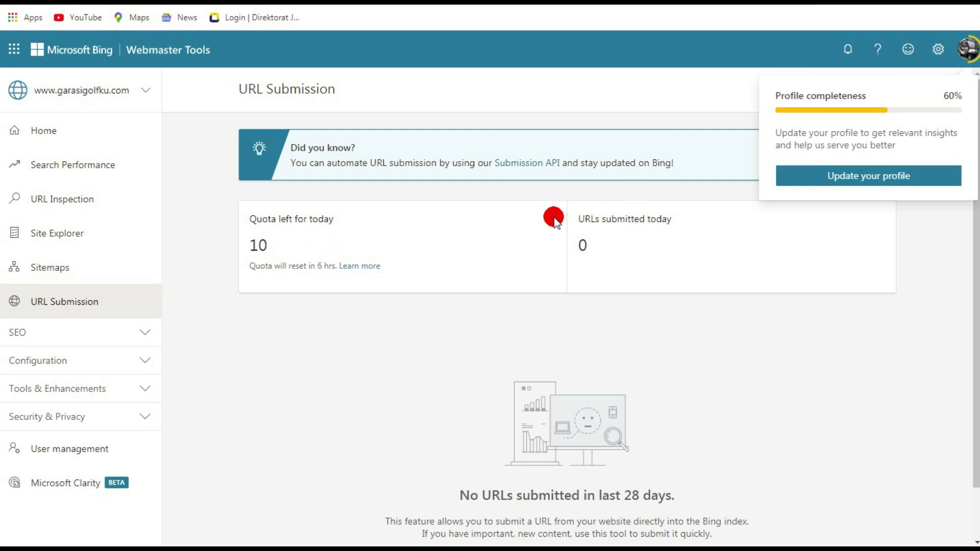
{"action": "left_click", "coordinate": [879, 326]}
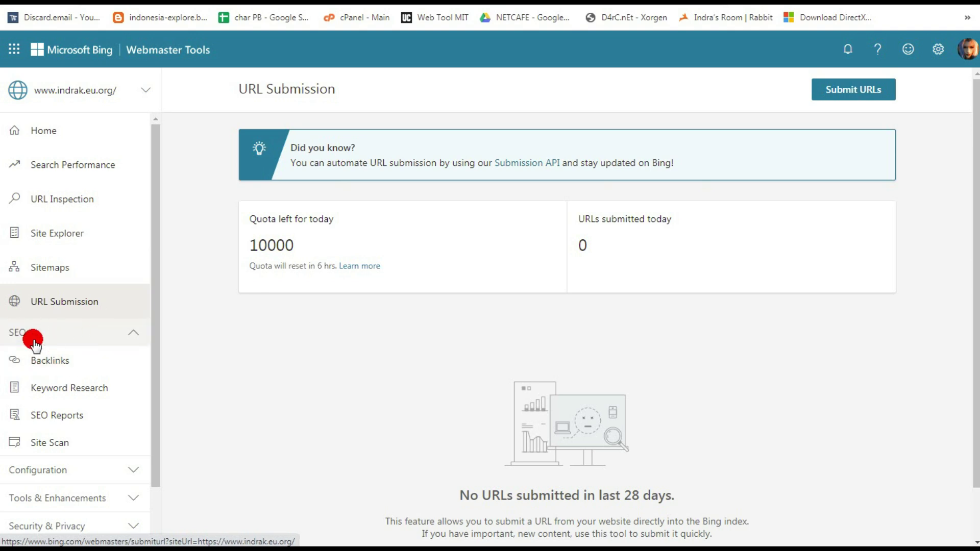
{"action": "left_click_drag", "start_coordinate": [156, 347], "coordinate": [148, 411]}
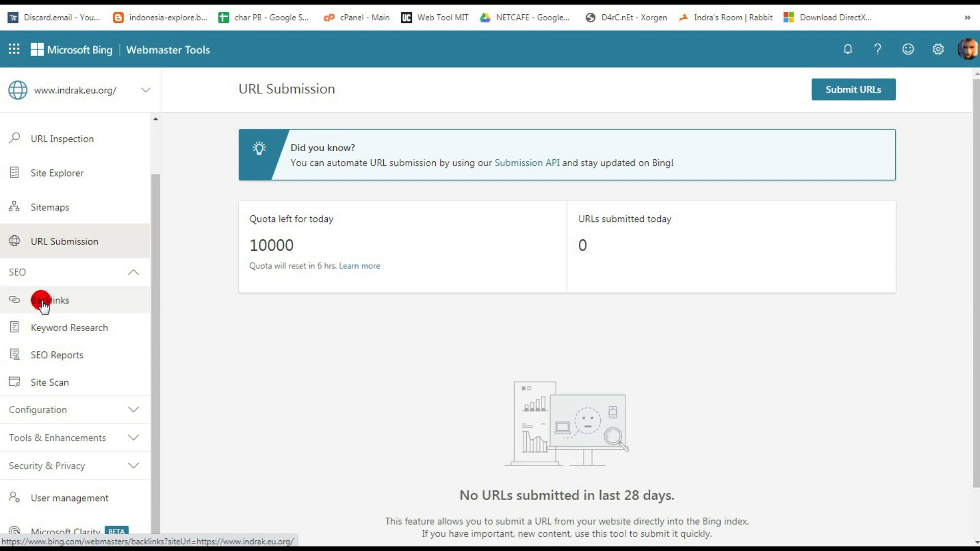
{"action": "left_click", "coordinate": [49, 383]}
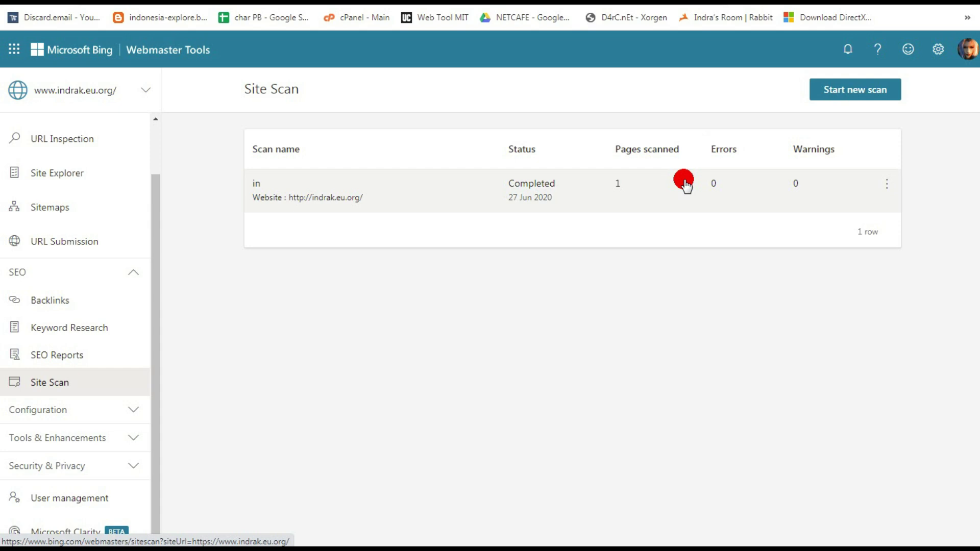
{"action": "left_click", "coordinate": [69, 356]}
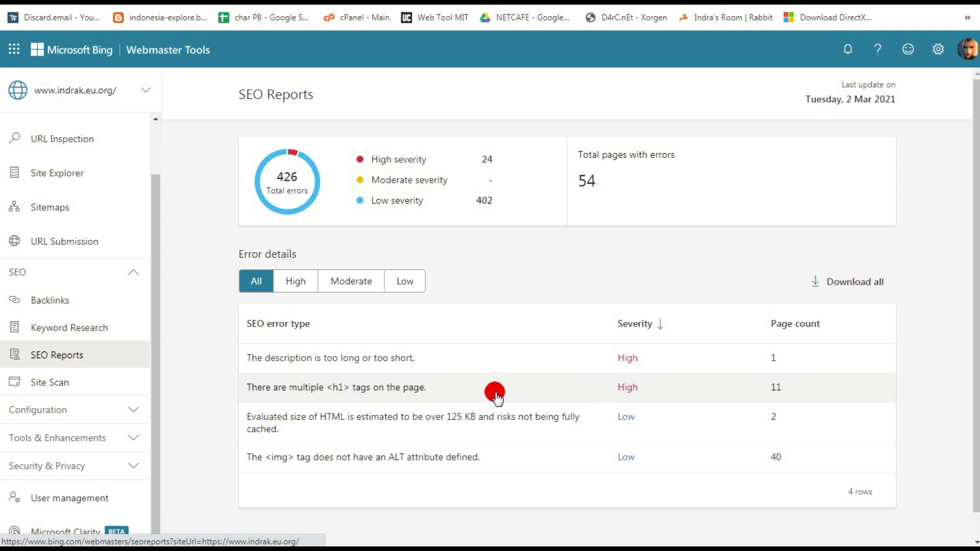
{"action": "left_click", "coordinate": [56, 328]}
{"action": "left_click", "coordinate": [49, 298]}
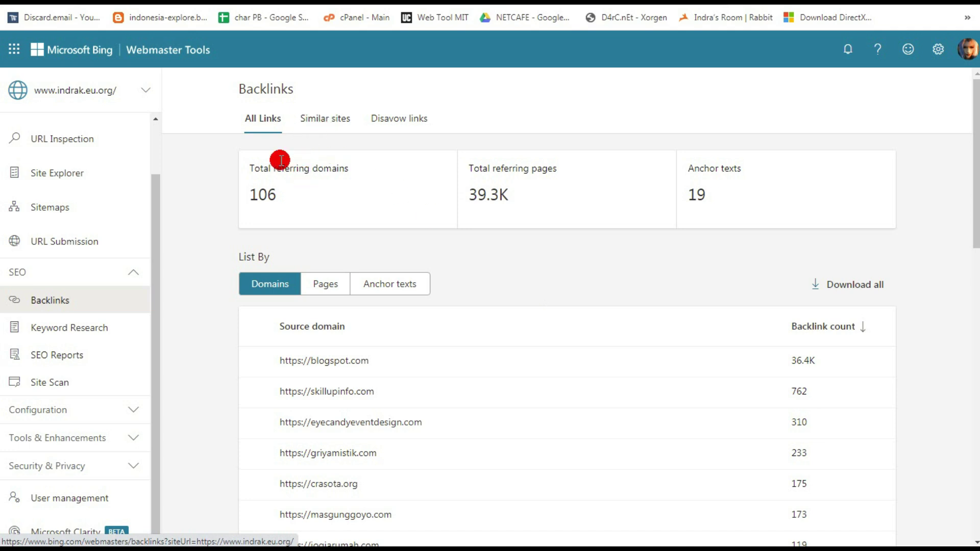
{"action": "left_click", "coordinate": [324, 118]}
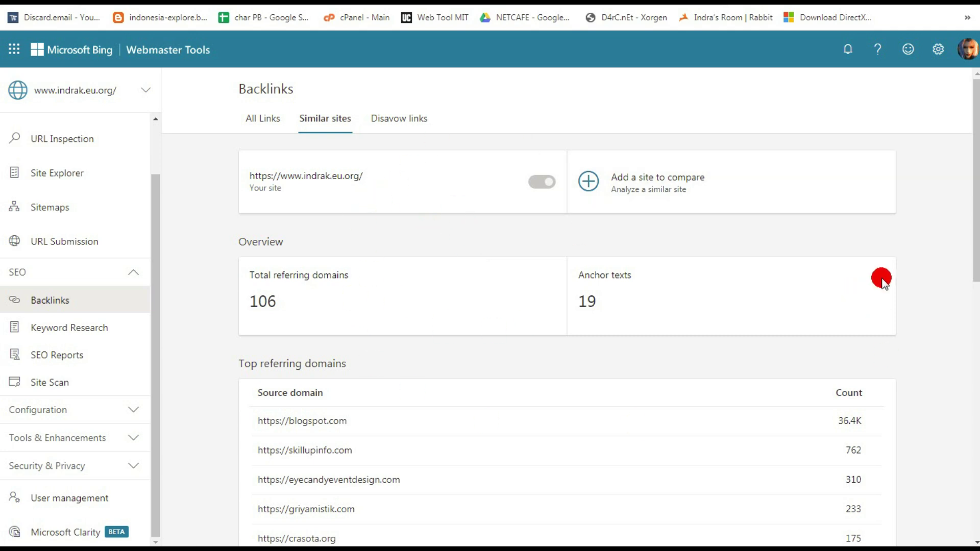
{"action": "scroll", "coordinate": [972, 229], "scroll_direction": "down", "scroll_amount": 1}
{"action": "mouse_move", "coordinate": [966, 170]}
{"action": "left_mouse_down"}
{"action": "mouse_move", "coordinate": [966, 384]}
{"action": "mouse_move", "coordinate": [959, 152]}
{"action": "left_mouse_up"}
{"action": "left_click", "coordinate": [587, 181]}
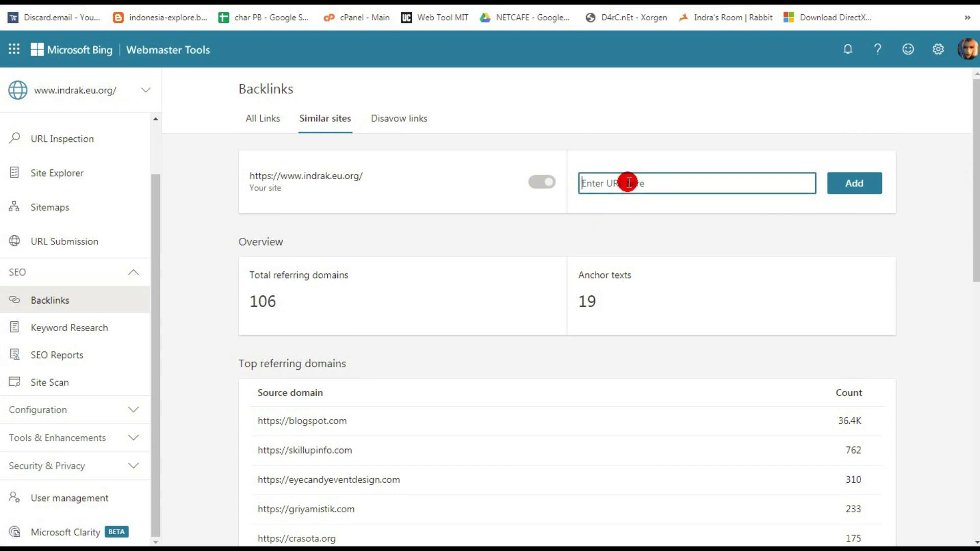
{"action": "type", "text": "http://panduanim.com"}
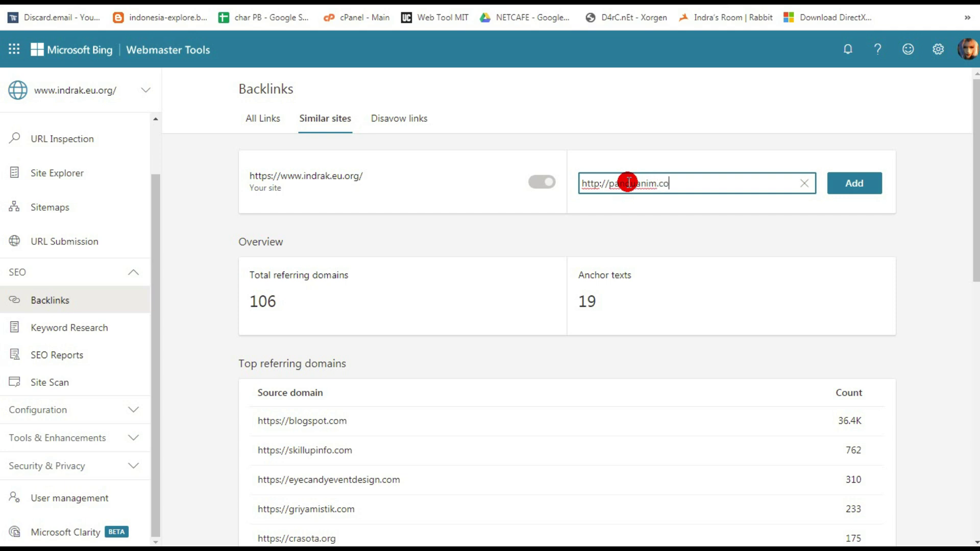
{"action": "left_click", "coordinate": [598, 184]}
{"action": "type", "text": "s"}
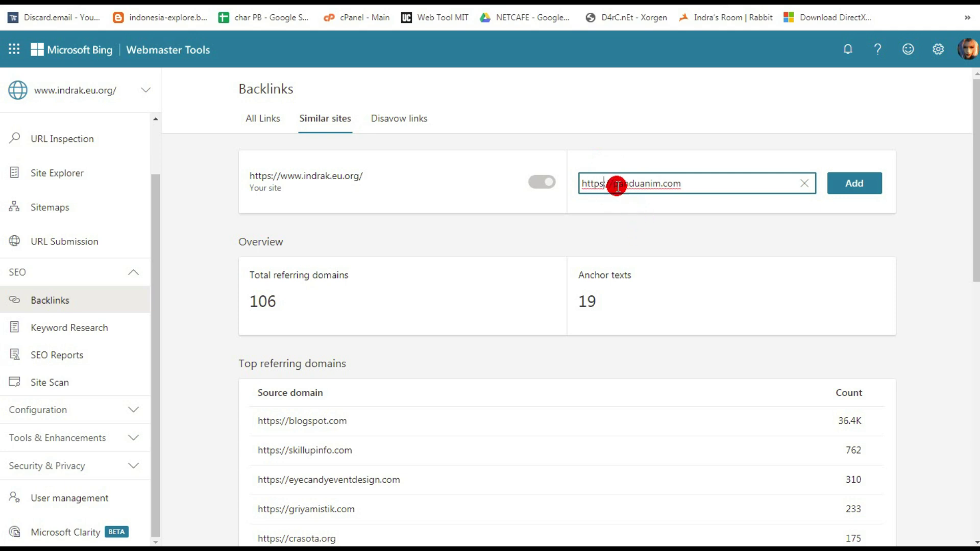
{"action": "left_click", "coordinate": [853, 183]}
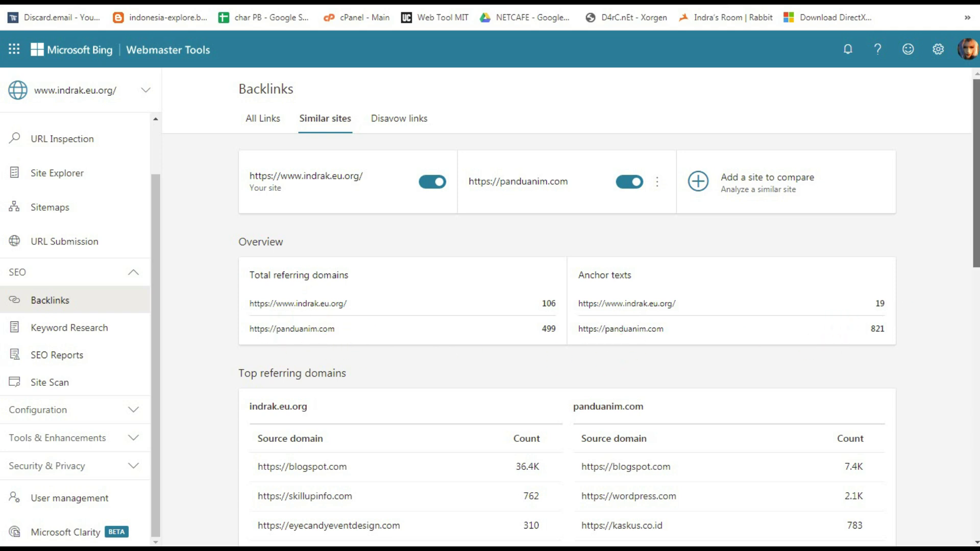
Compare the top referring domains of indrak.eu.org and panduanim.com, and dismiss the Windows color scheme prompt.
{"action": "scroll", "coordinate": [714, 306], "scroll_direction": "down", "scroll_amount": 4}
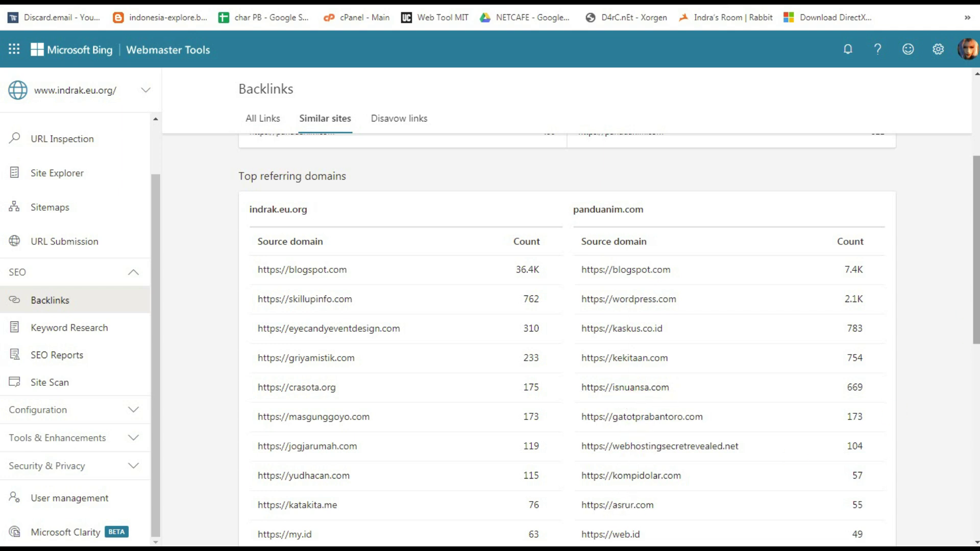
{"action": "scroll", "coordinate": [974, 290], "scroll_direction": "down", "scroll_amount": 2}
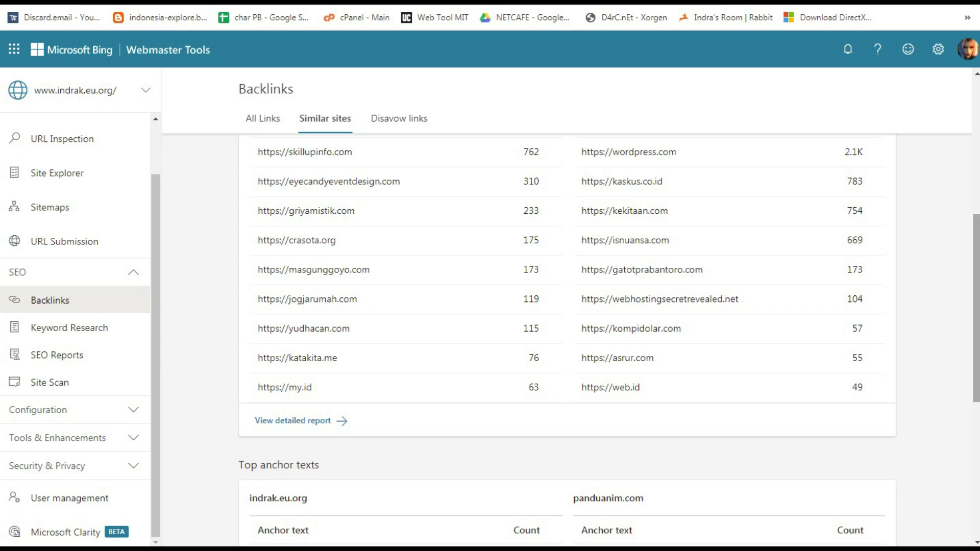
{"action": "left_click", "coordinate": [911, 320]}
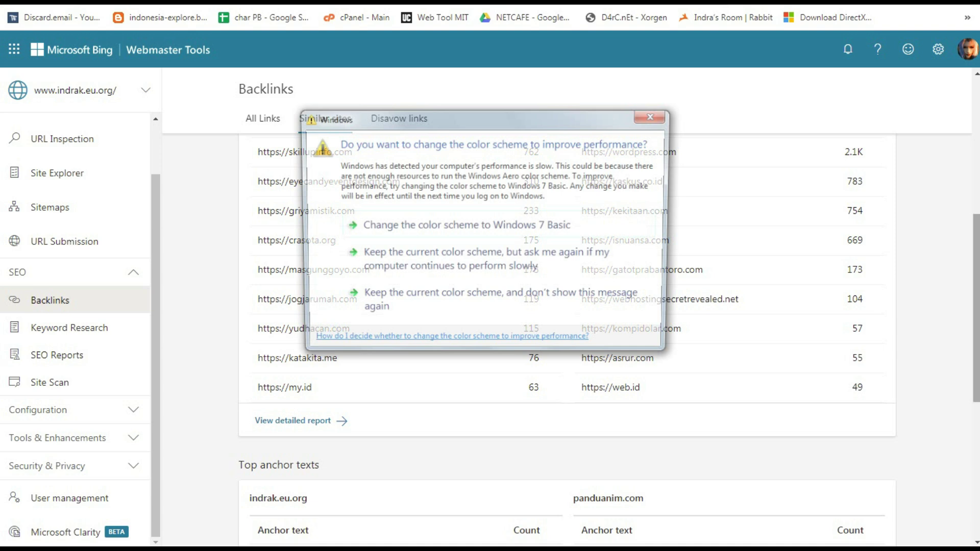
{"action": "left_click", "coordinate": [661, 118]}
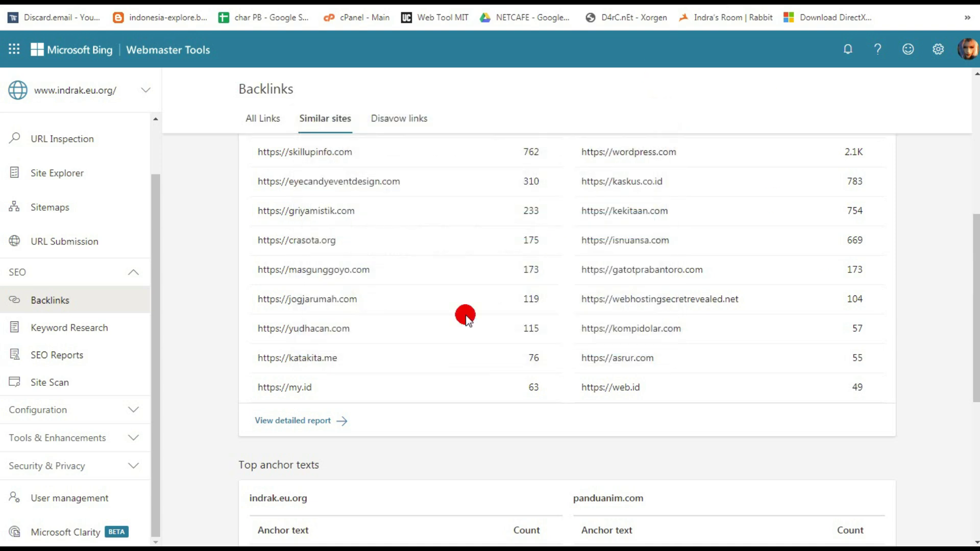
Compare the top anchor texts of indrak.eu.org and panduanim.com.
{"action": "left_click", "coordinate": [284, 427]}
{"action": "left_click_drag", "start_coordinate": [976, 306], "coordinate": [975, 430]}
{"action": "left_click", "coordinate": [347, 223]}
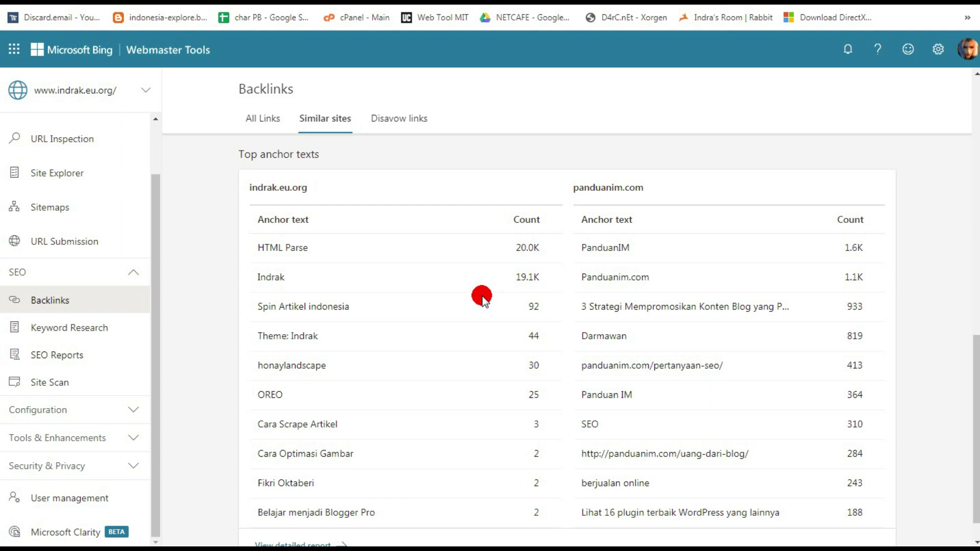
{"action": "left_click_drag", "start_coordinate": [976, 379], "coordinate": [976, 395]}
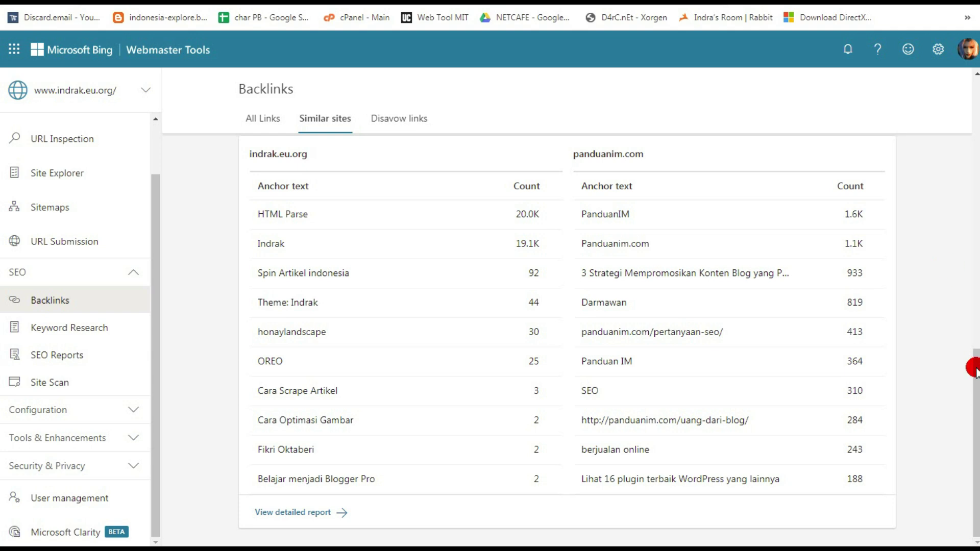
{"action": "left_click_drag", "start_coordinate": [974, 374], "coordinate": [948, 107]}
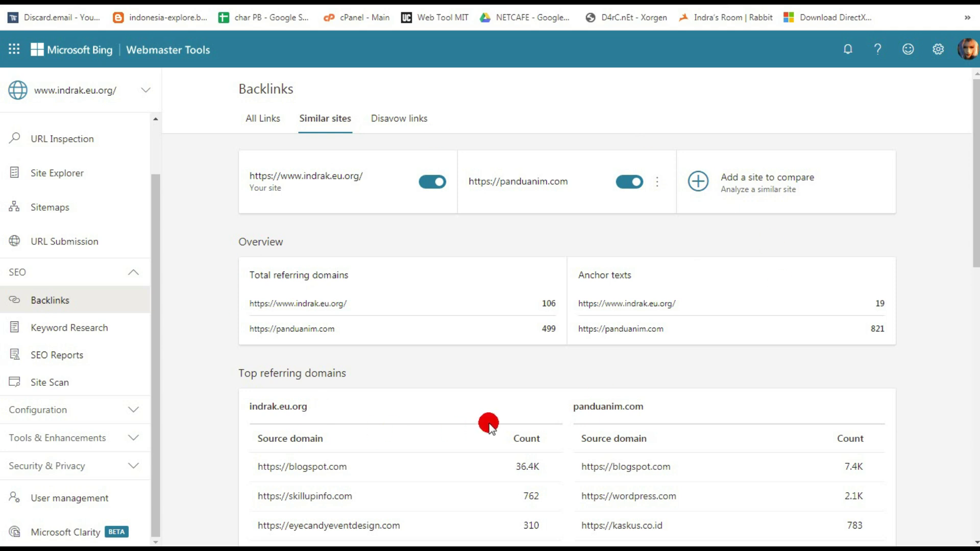
{"action": "left_click", "coordinate": [427, 186]}
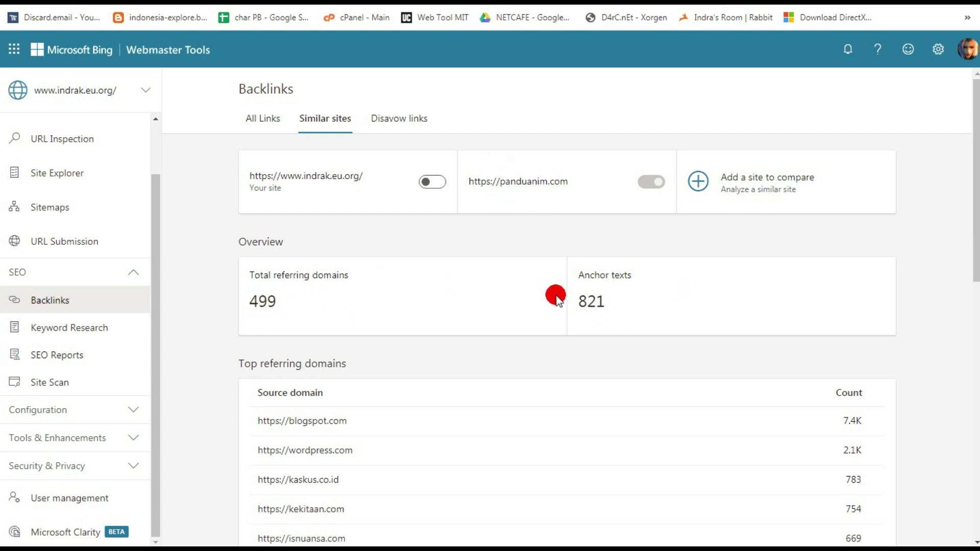
{"action": "scroll", "coordinate": [975, 220], "scroll_direction": "down", "scroll_amount": 3}
{"action": "scroll", "coordinate": [972, 220], "scroll_direction": "down", "scroll_amount": 5}
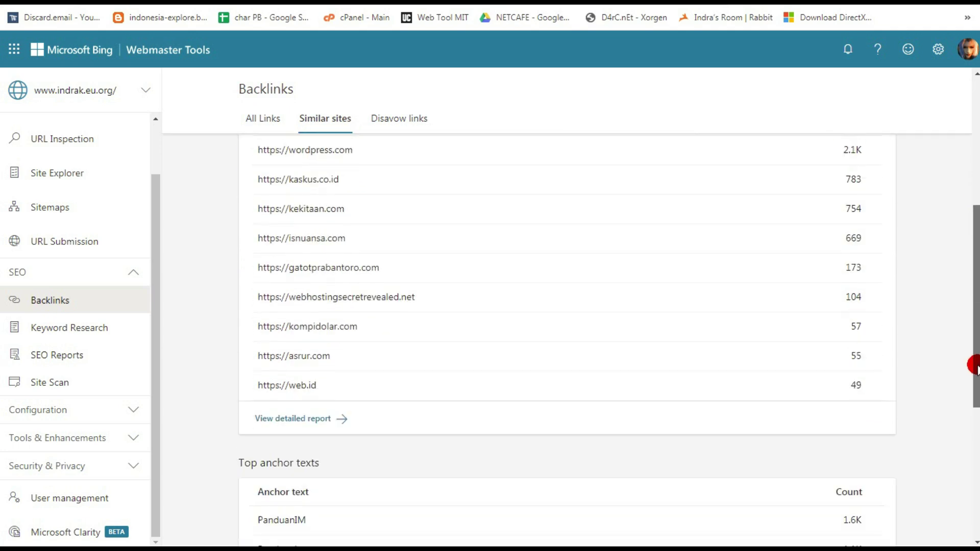
{"action": "left_click", "coordinate": [280, 377]}
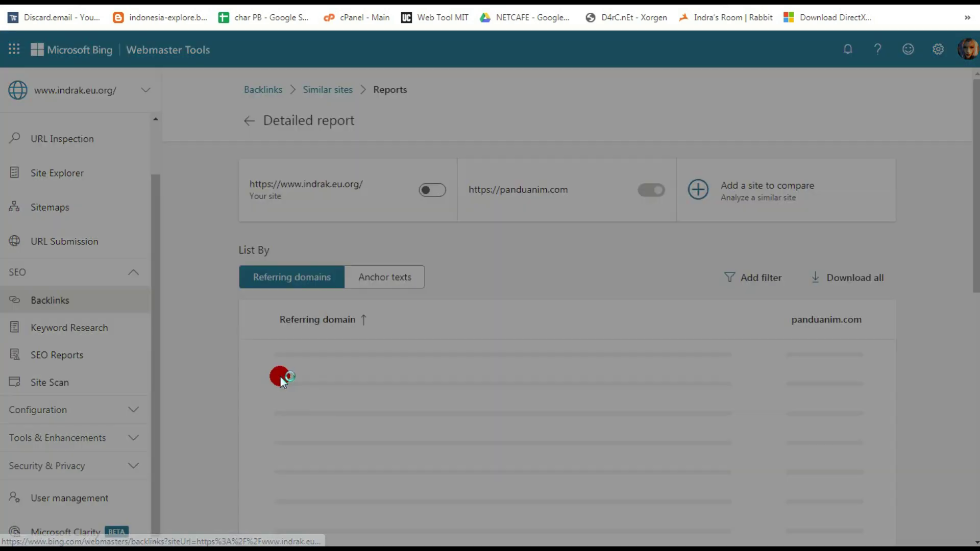
{"action": "scroll", "coordinate": [975, 182], "scroll_direction": "down", "scroll_amount": 4}
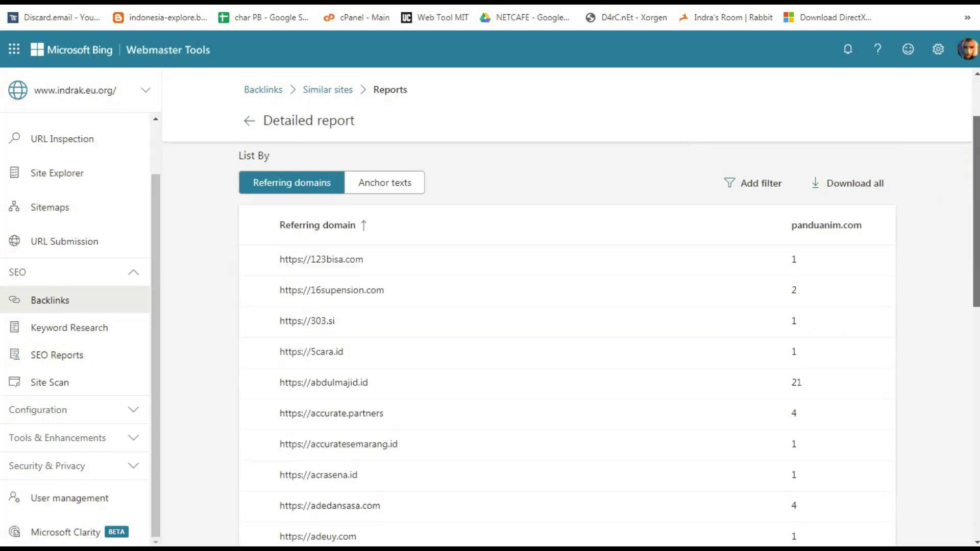
{"action": "scroll", "coordinate": [566, 342], "scroll_direction": "down", "scroll_amount": 1}
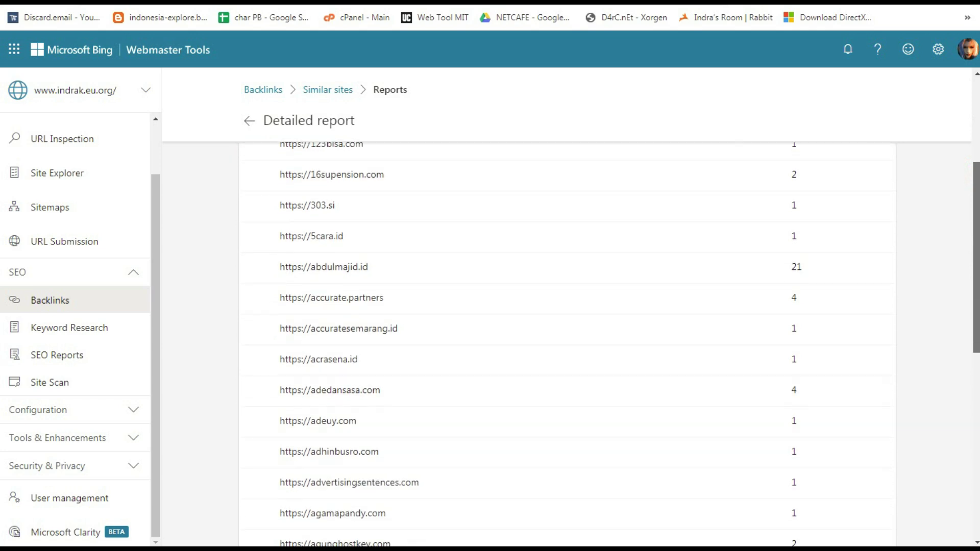
Show 100 rows per page in panduanim.com's referring domains report and browse the list to its end.
{"action": "left_click_drag", "start_coordinate": [975, 265], "coordinate": [974, 442]}
{"action": "left_click", "coordinate": [747, 459]}
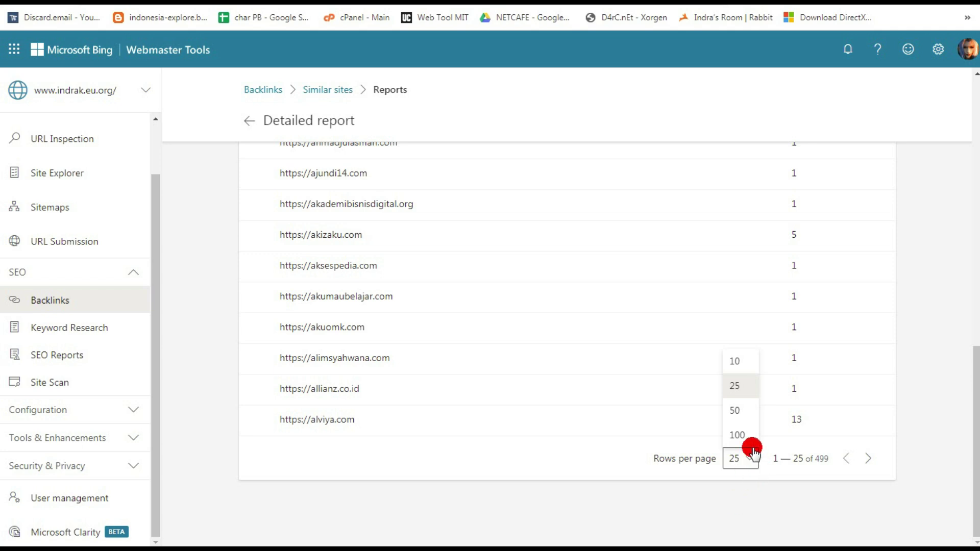
{"action": "left_click", "coordinate": [739, 438]}
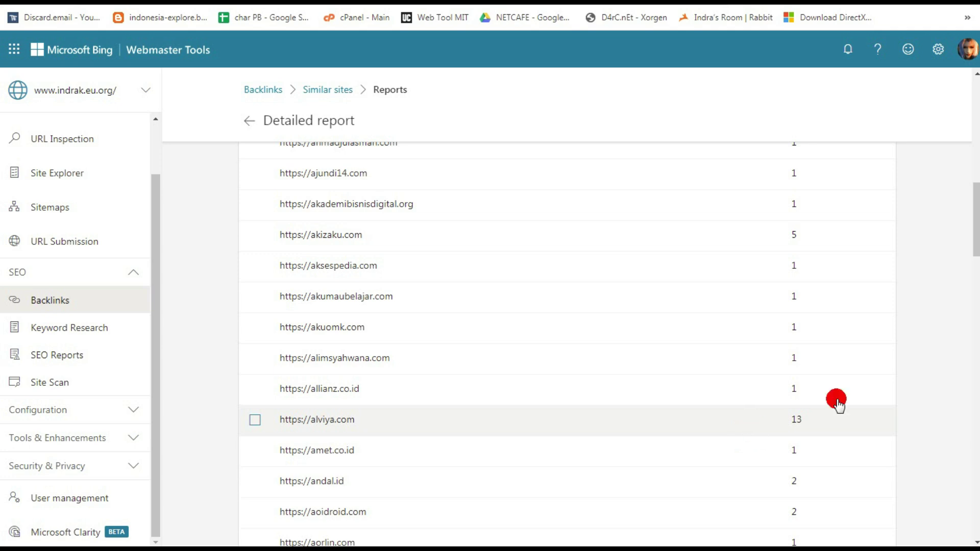
{"action": "left_click_drag", "start_coordinate": [975, 225], "coordinate": [973, 256]}
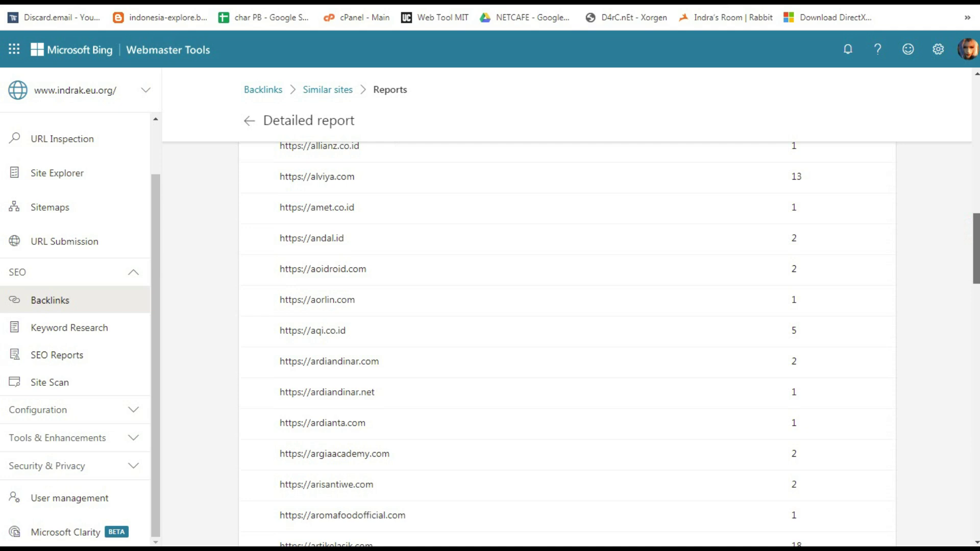
{"action": "left_click_drag", "start_coordinate": [974, 256], "coordinate": [974, 279]}
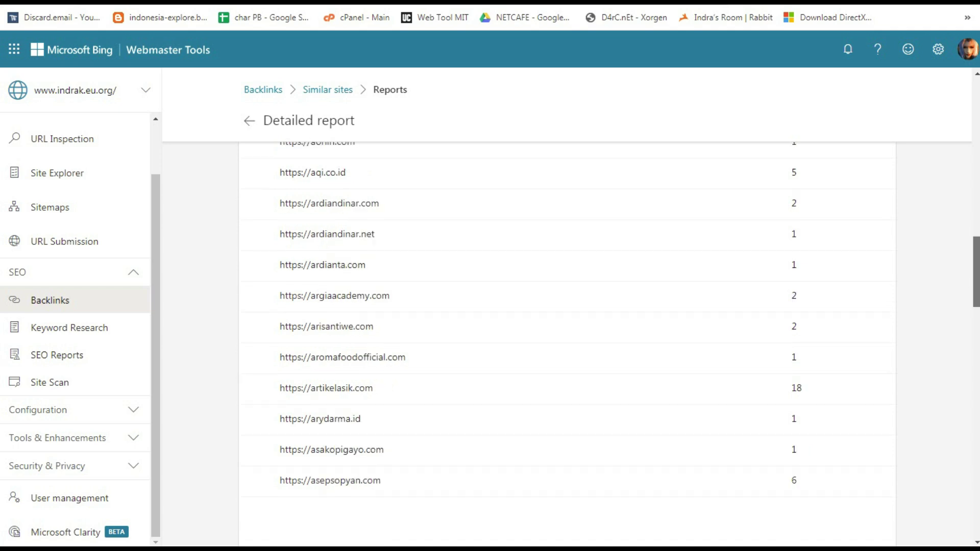
{"action": "scroll", "coordinate": [396, 359], "scroll_direction": "down", "scroll_amount": 1}
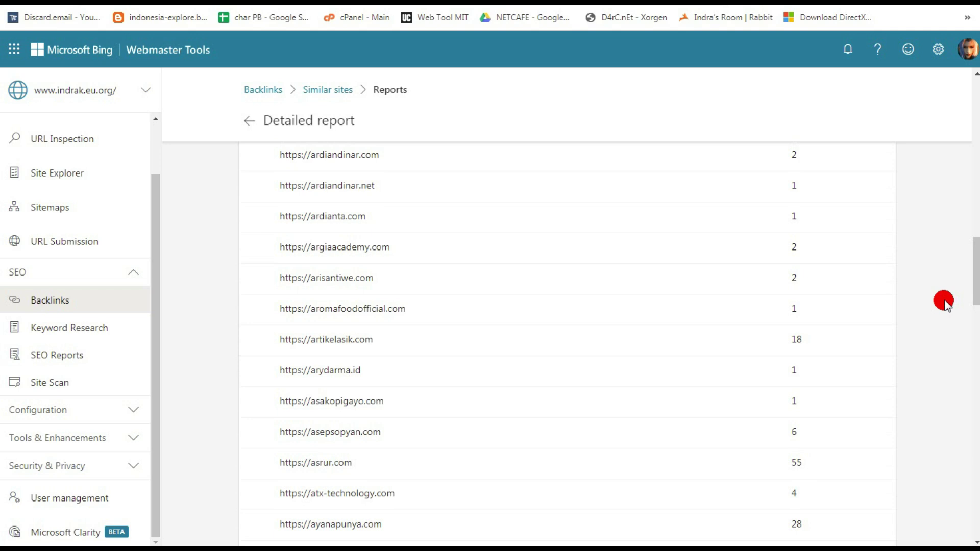
{"action": "scroll", "coordinate": [566, 347], "scroll_direction": "down", "scroll_amount": 15}
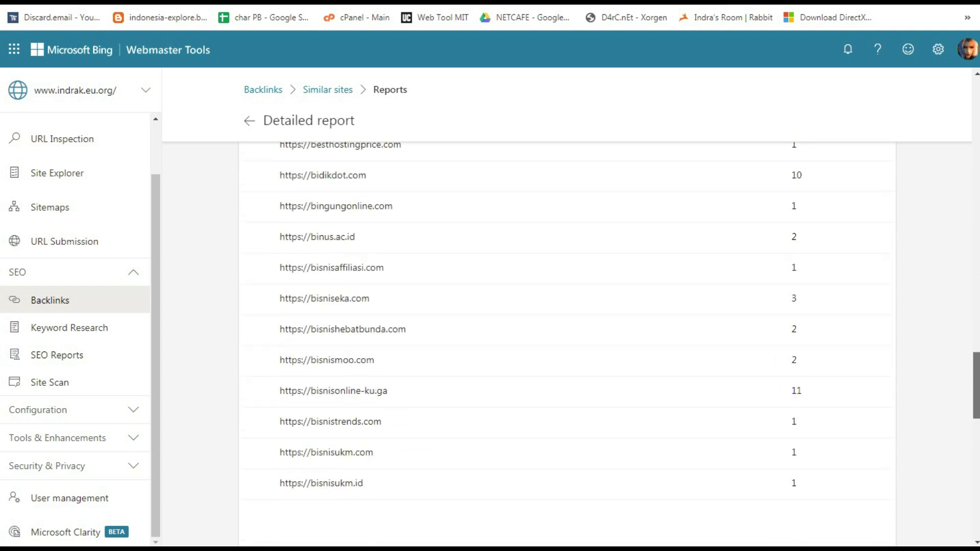
{"action": "scroll", "coordinate": [567, 347], "scroll_direction": "down", "scroll_amount": 10}
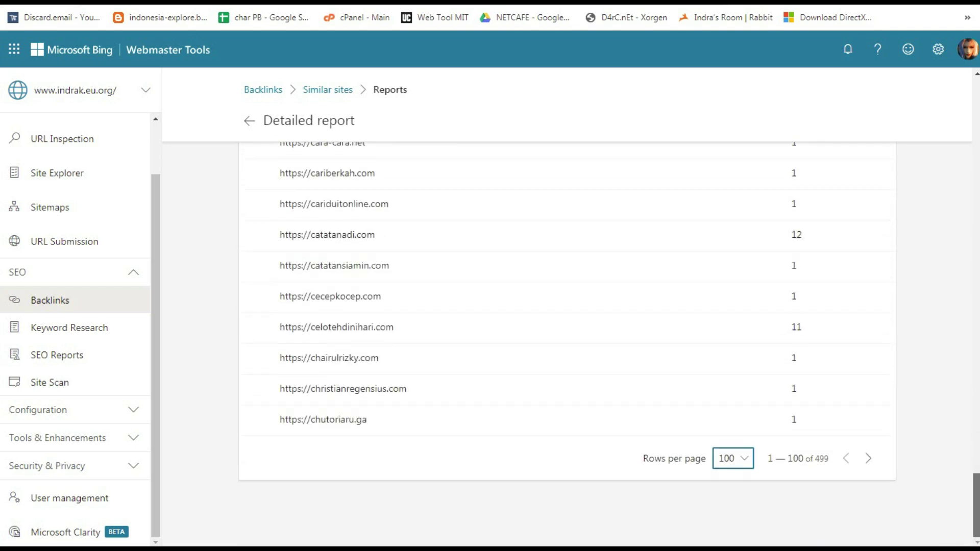
Advance to the next page of panduanim.com's referring domains and return to the start of the report.
{"action": "left_click", "coordinate": [876, 458]}
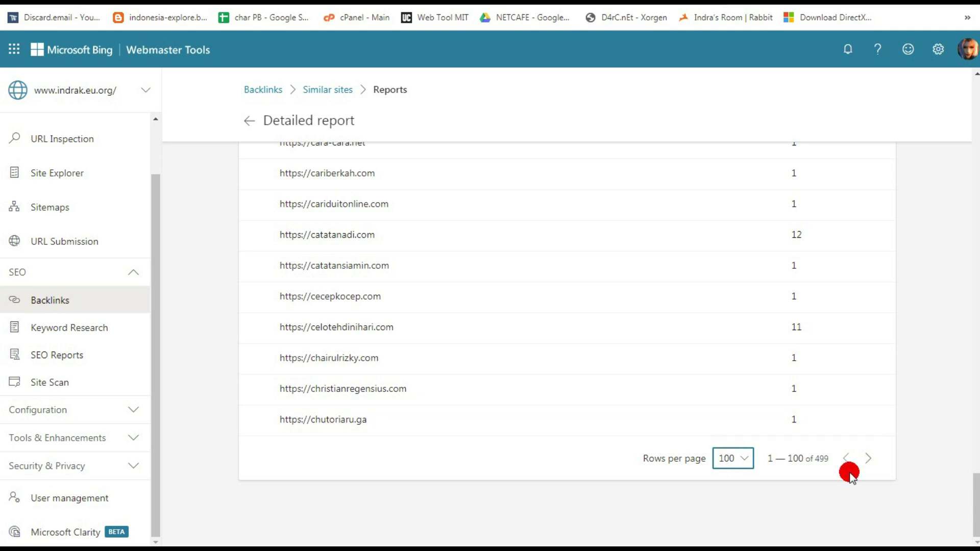
{"action": "left_click", "coordinate": [869, 462]}
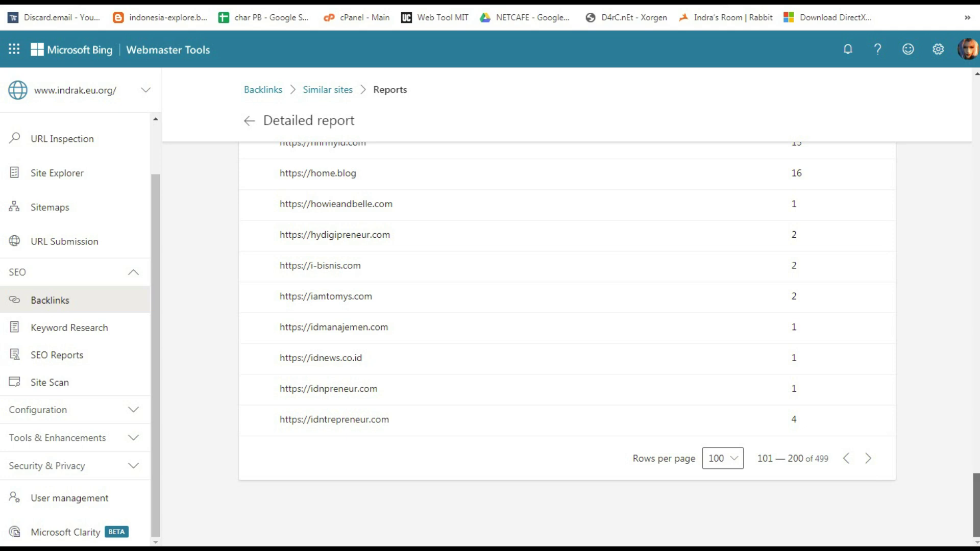
{"action": "scroll", "coordinate": [956, 180], "scroll_direction": "up", "scroll_amount": 20}
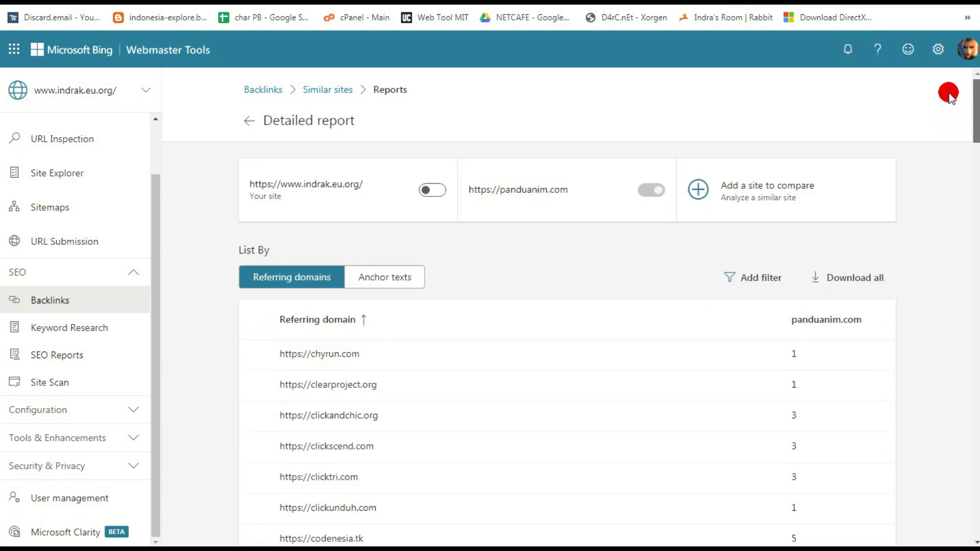
Return to the Similar sites overview and review panduanim.com's top referring domains and the counts of its top anchor texts.
{"action": "left_click", "coordinate": [245, 121]}
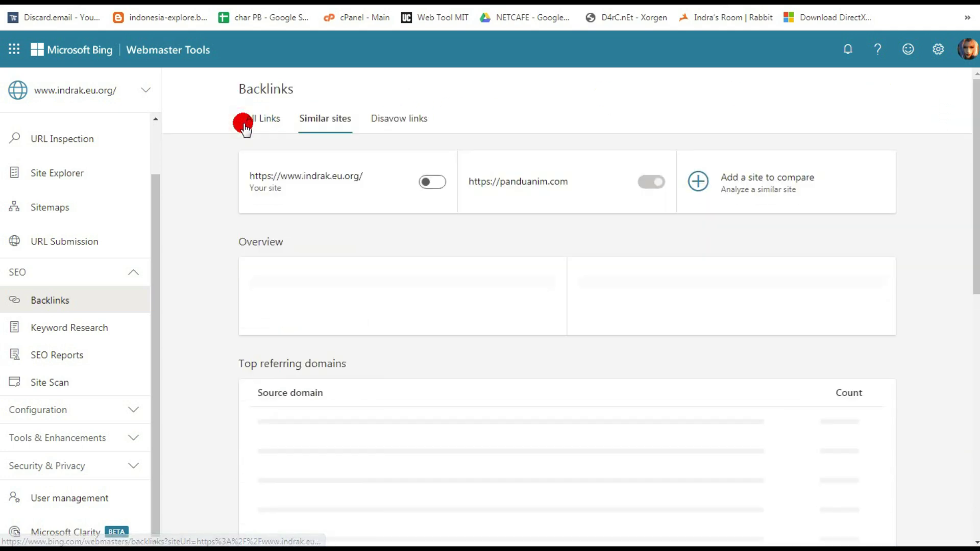
{"action": "scroll", "coordinate": [280, 275], "scroll_direction": "down", "scroll_amount": 4}
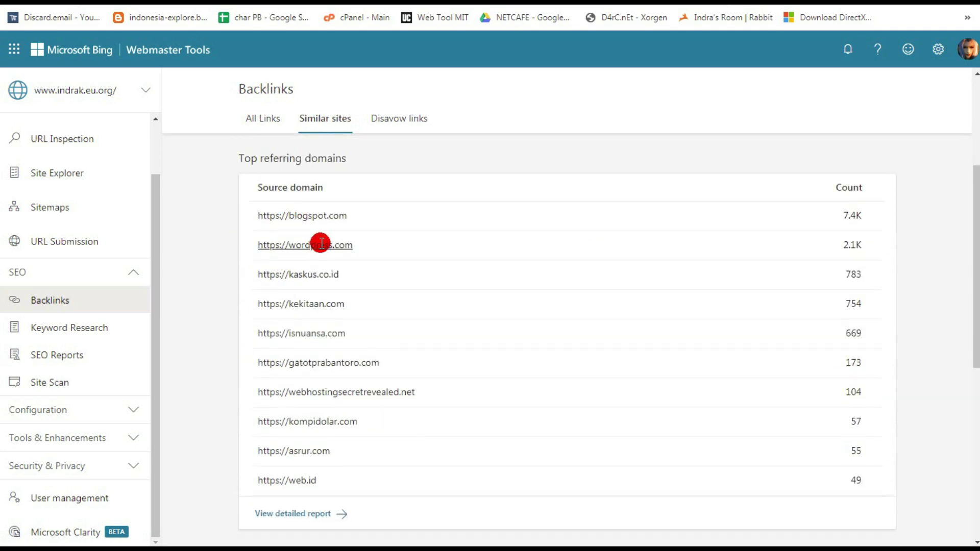
{"action": "left_click_drag", "start_coordinate": [975, 237], "coordinate": [973, 404]}
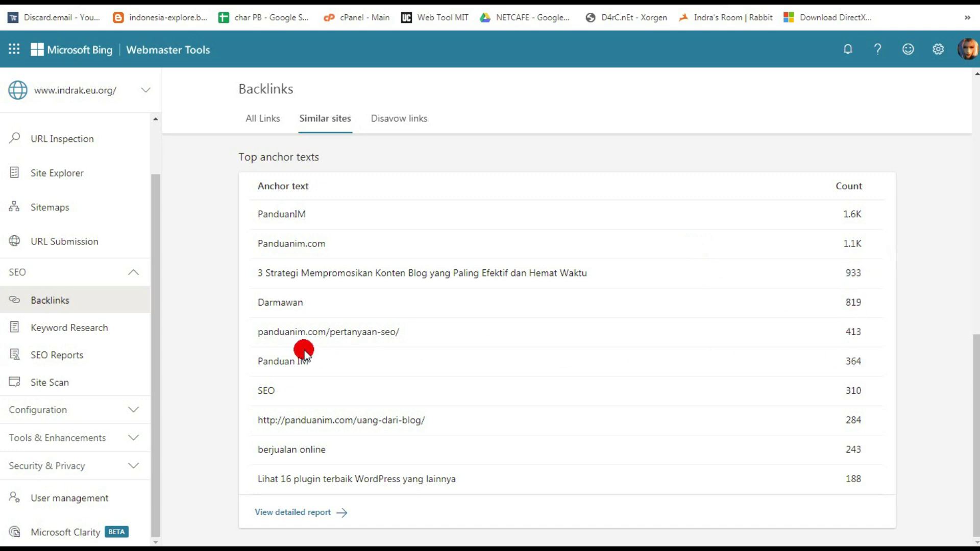
{"action": "double_click", "coordinate": [848, 360]}
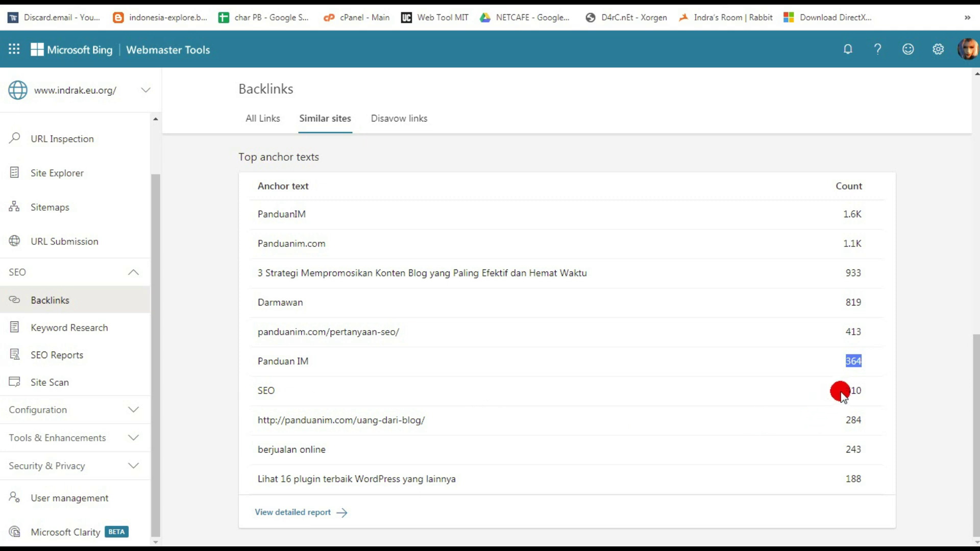
{"action": "left_click_drag", "start_coordinate": [849, 390], "coordinate": [863, 390]}
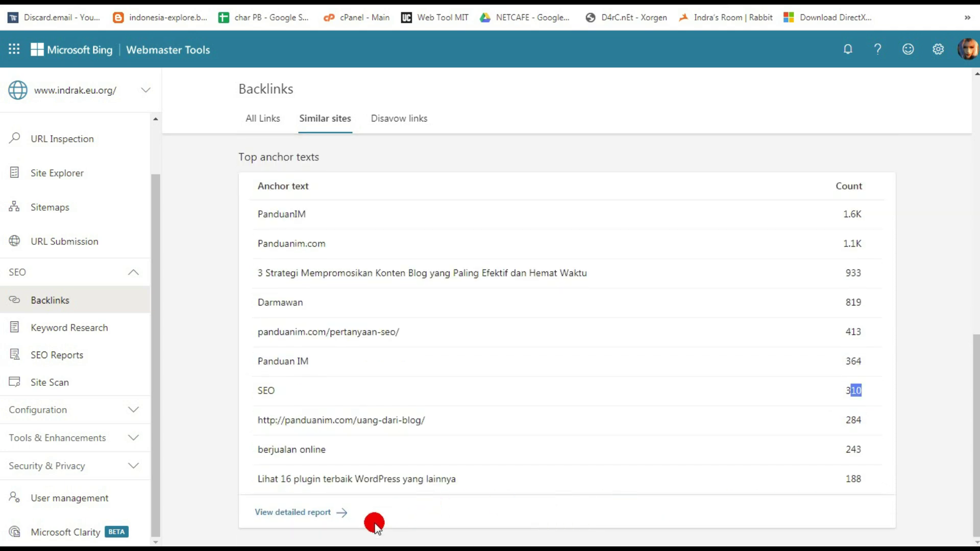
Open the detailed report of panduanim.com's anchor texts and read through its first page.
{"action": "left_click", "coordinate": [312, 513]}
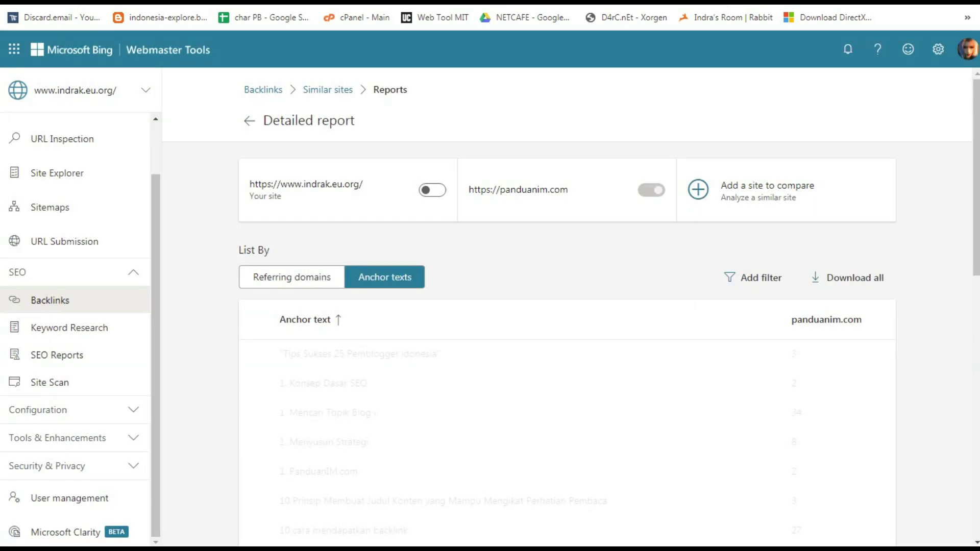
{"action": "left_click", "coordinate": [651, 114]}
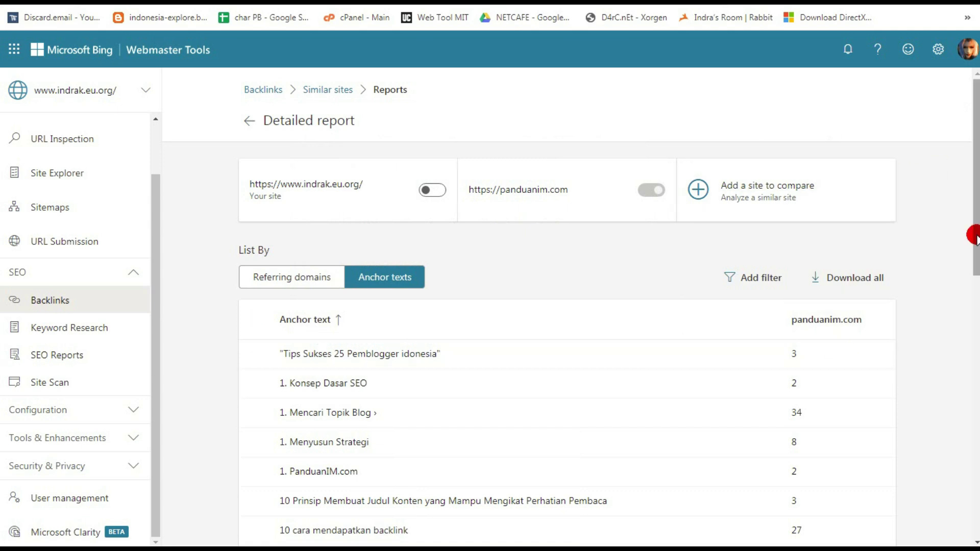
{"action": "scroll", "coordinate": [974, 237], "scroll_direction": "down", "scroll_amount": 5}
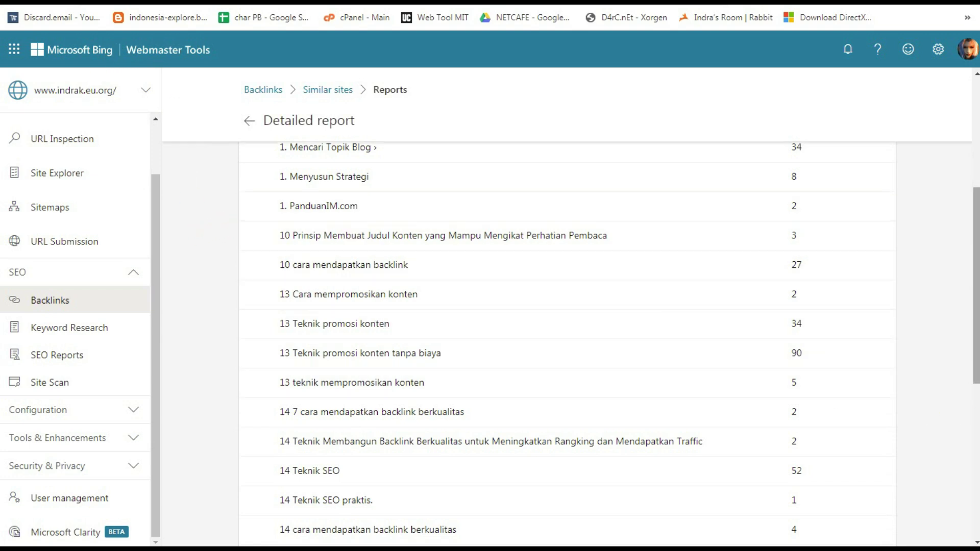
{"action": "scroll", "coordinate": [567, 345], "scroll_direction": "down", "scroll_amount": 5}
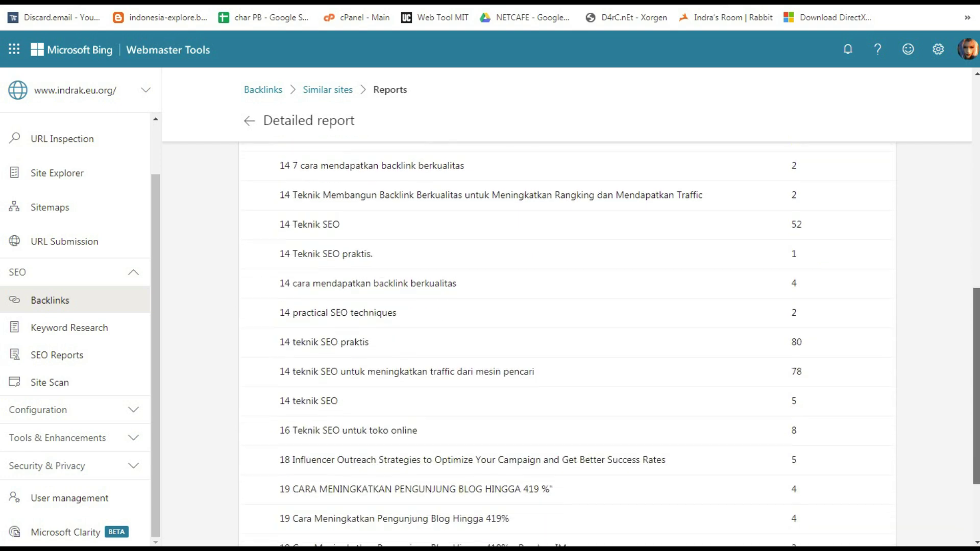
{"action": "scroll", "coordinate": [567, 344], "scroll_direction": "down", "scroll_amount": 3}
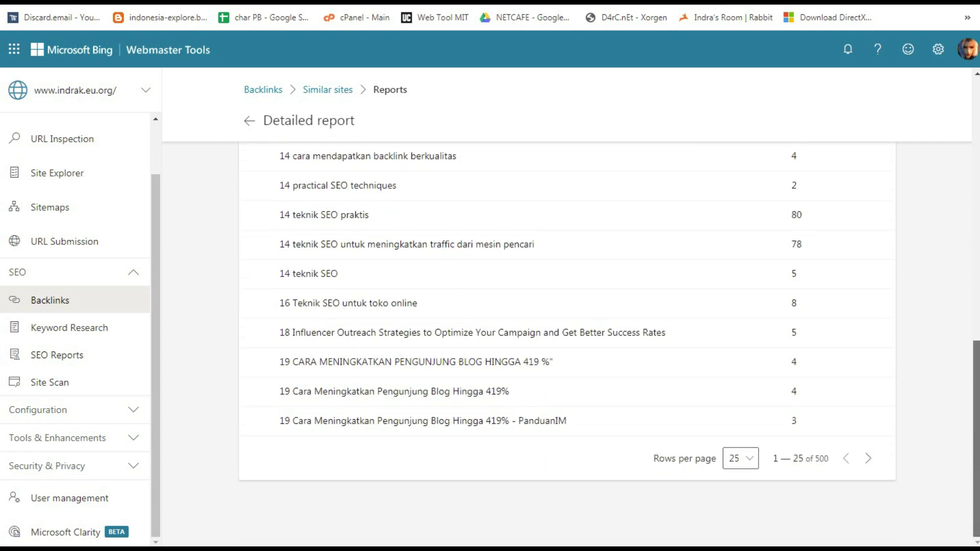
Show 100 rows per page in the anchor texts report and browse to the end of the list.
{"action": "left_click", "coordinate": [750, 462]}
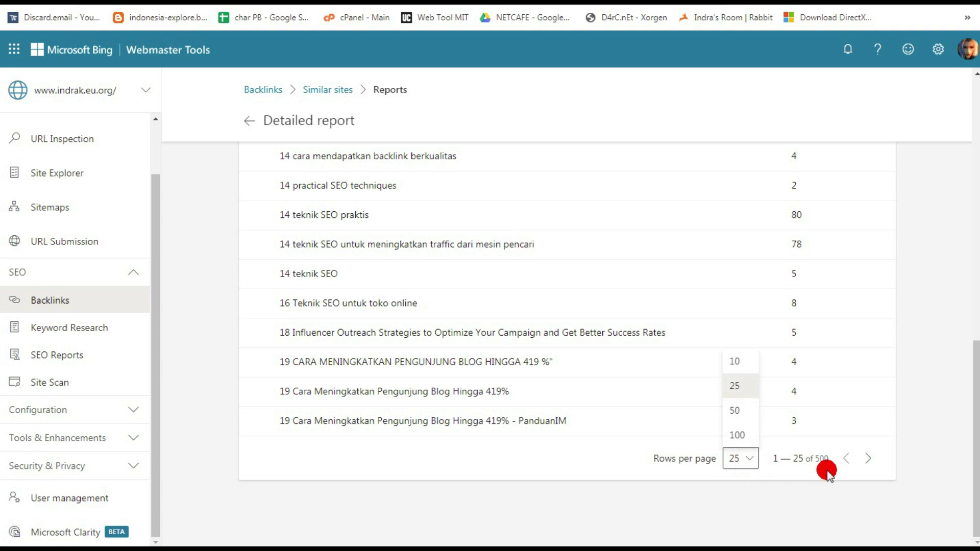
{"action": "left_click", "coordinate": [737, 436]}
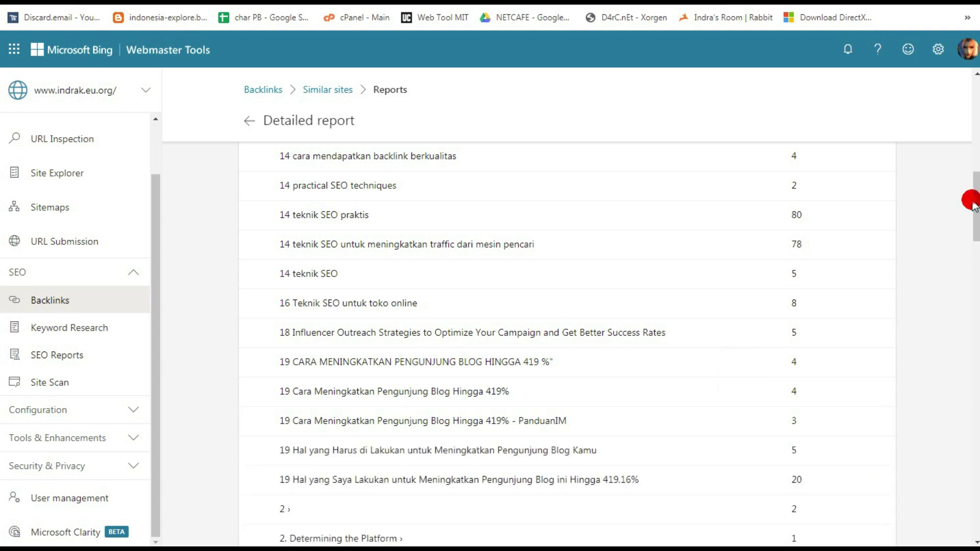
{"action": "left_click_drag", "start_coordinate": [972, 204], "coordinate": [976, 505]}
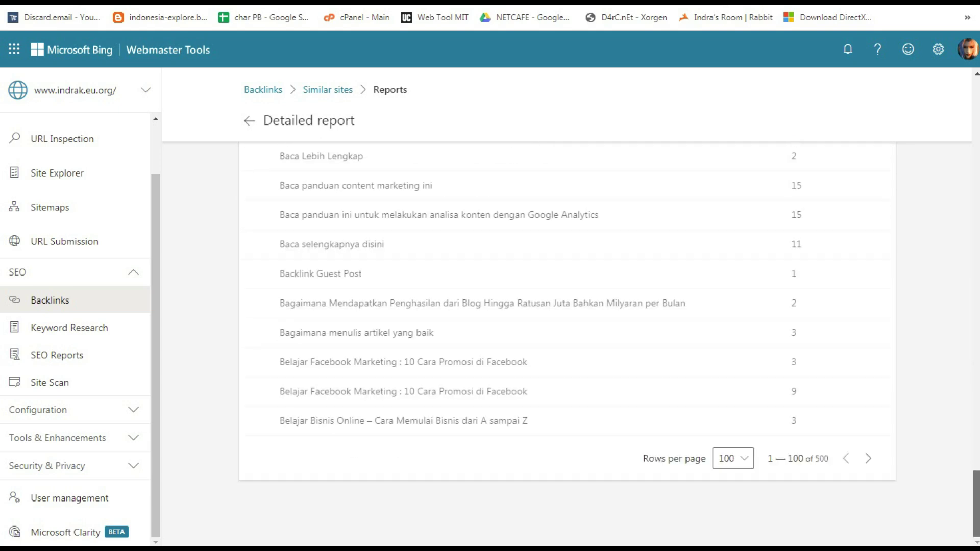
Sort the anchor texts by panduanim.com count, comparing ascending and descending order and leaving the highest counts first.
{"action": "scroll", "coordinate": [809, 463], "scroll_direction": "up", "scroll_amount": 20}
{"action": "left_click", "coordinate": [820, 225]}
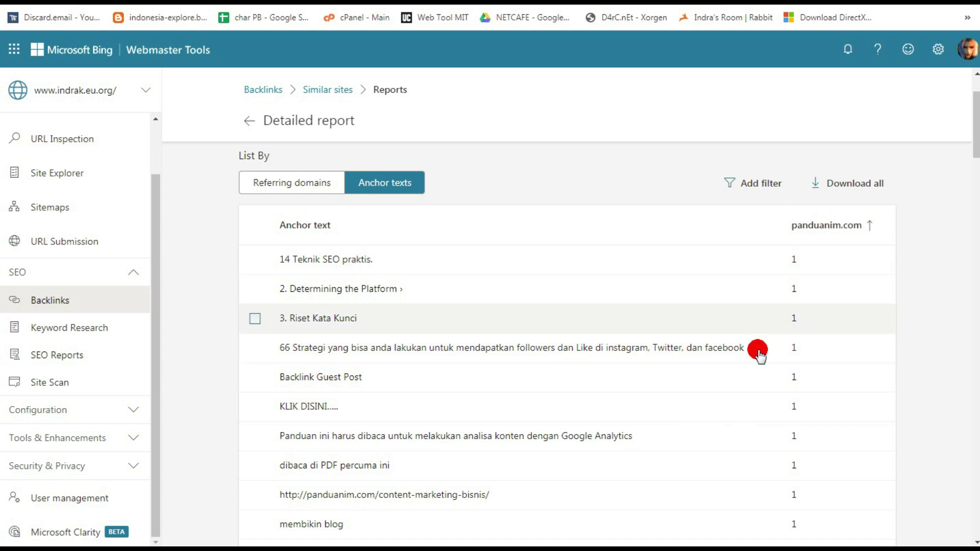
{"action": "left_click", "coordinate": [826, 225]}
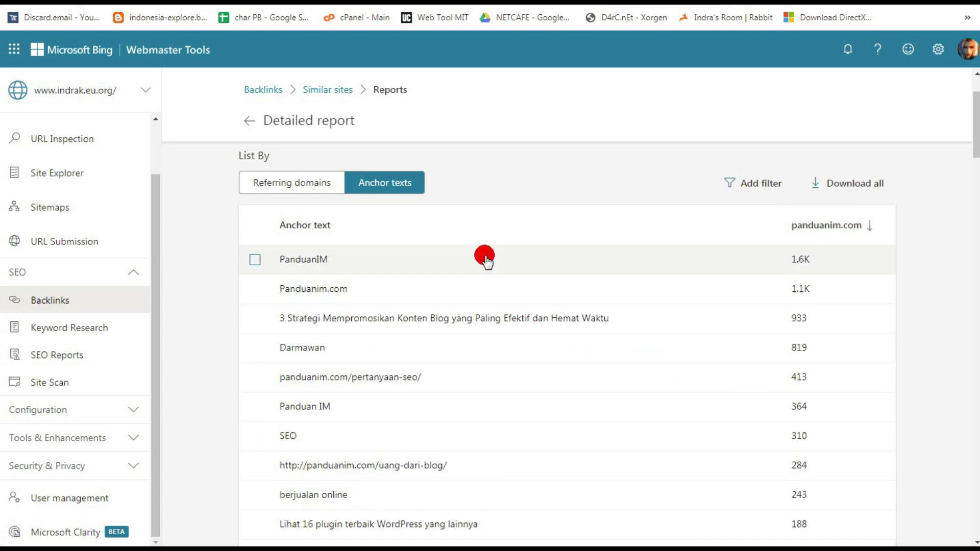
{"action": "left_click", "coordinate": [859, 232]}
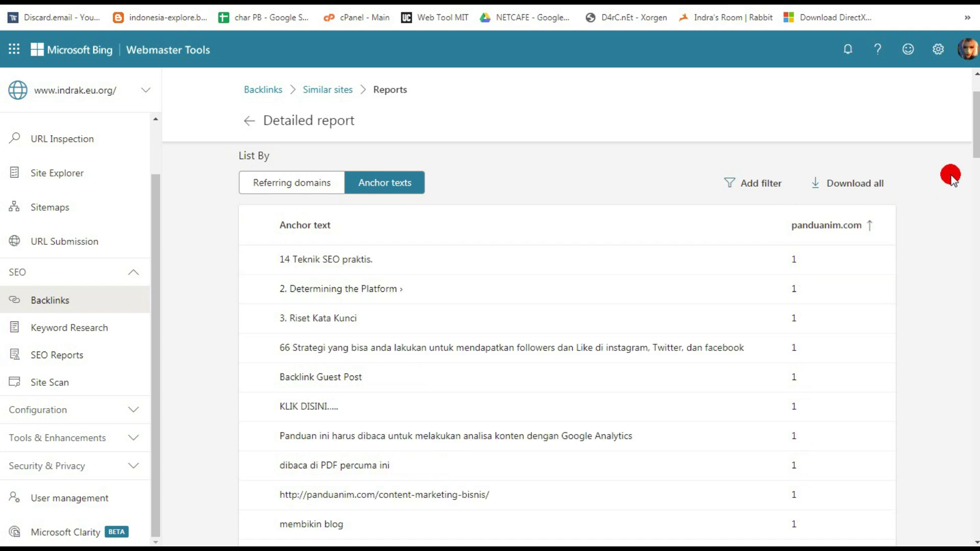
{"action": "left_click_drag", "start_coordinate": [976, 125], "coordinate": [947, 101]}
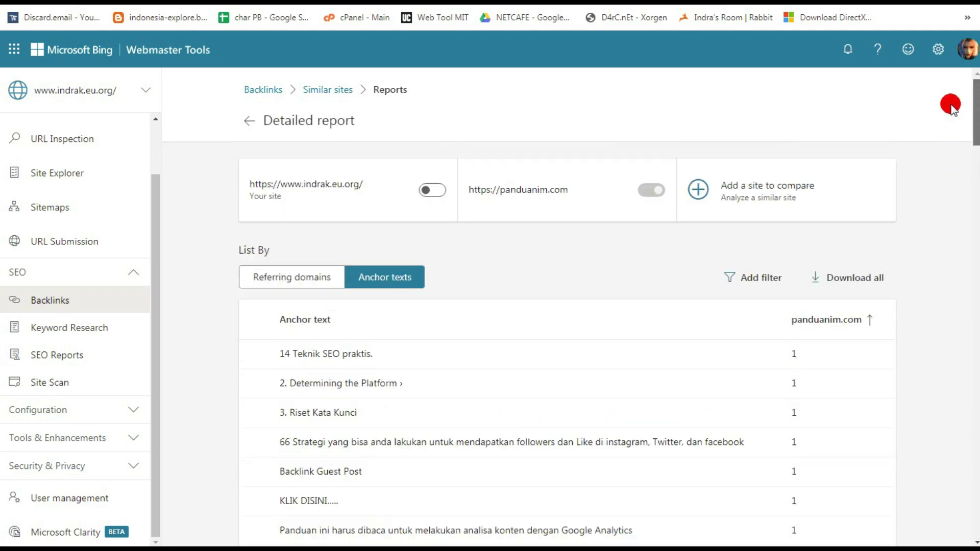
{"action": "left_click", "coordinate": [850, 323]}
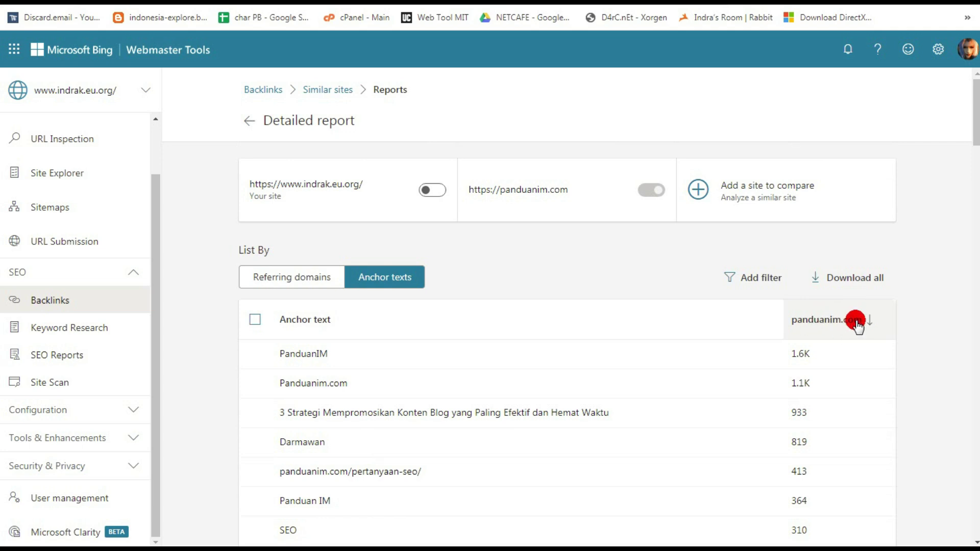
List the detailed report by referring domains and sort it by panduanim.com count in descending order.
{"action": "left_click", "coordinate": [317, 276]}
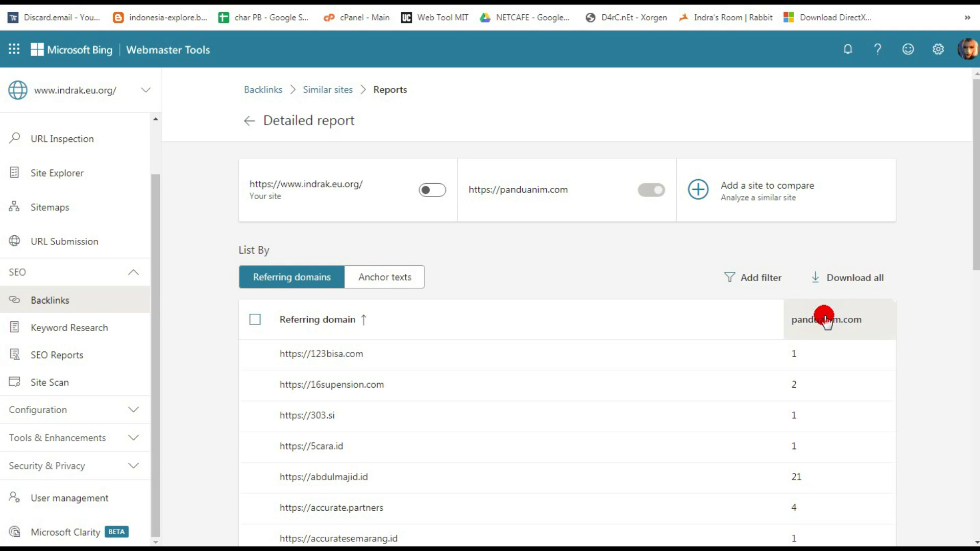
{"action": "left_click", "coordinate": [825, 322]}
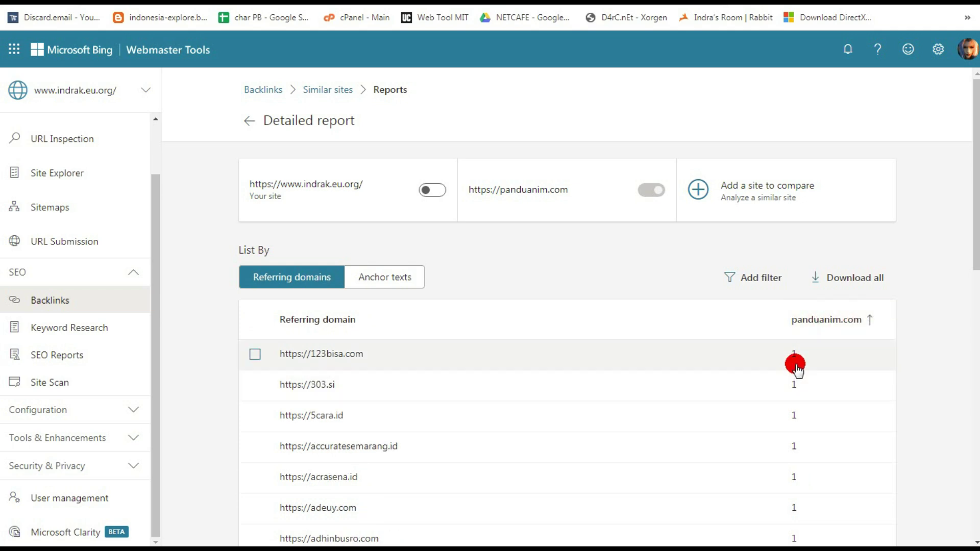
{"action": "left_click", "coordinate": [817, 325]}
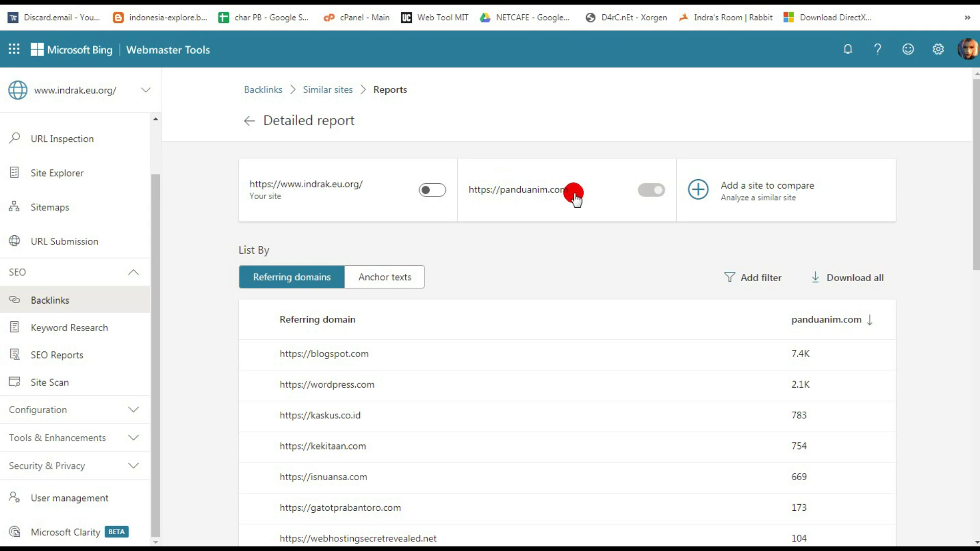
{"action": "left_click", "coordinate": [716, 190]}
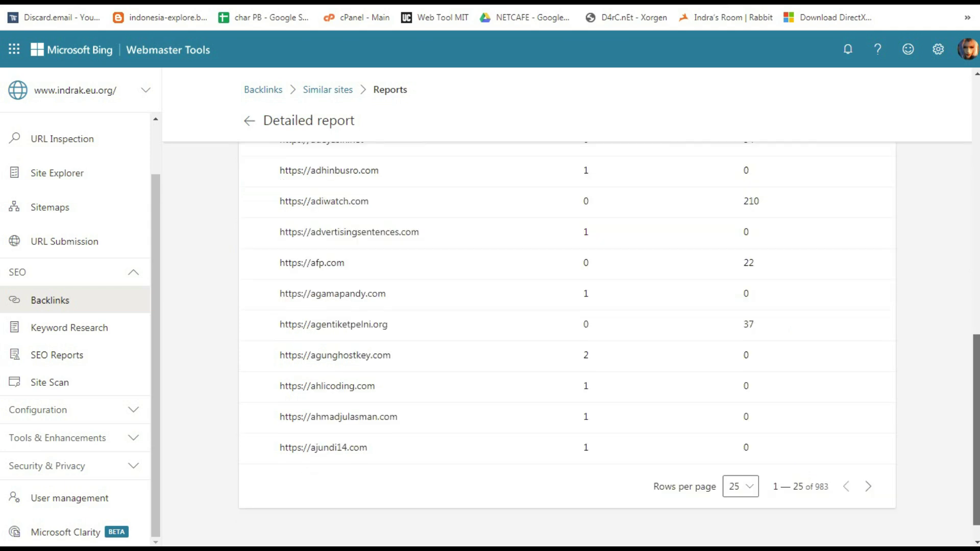
{"action": "scroll", "coordinate": [566, 342], "scroll_direction": "up", "scroll_amount": 10}
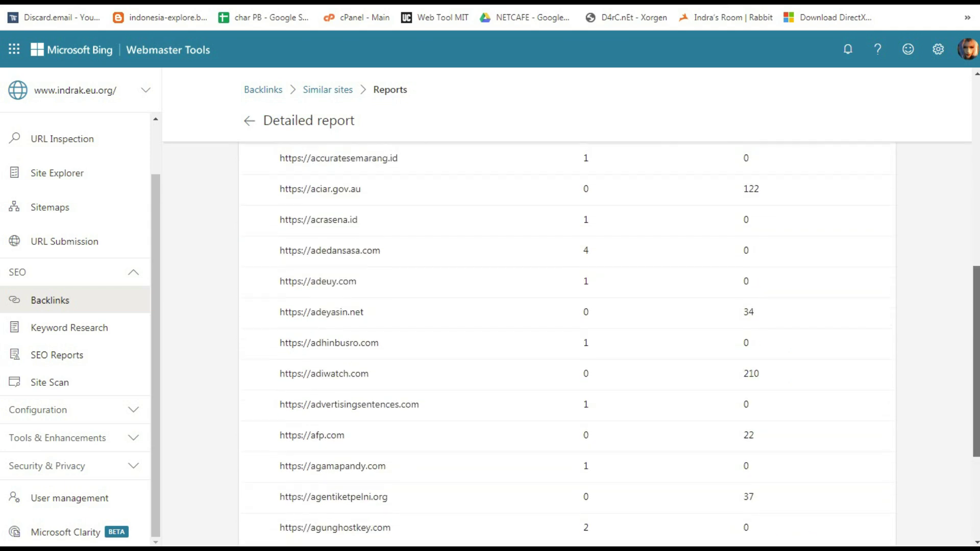
{"action": "scroll", "coordinate": [567, 306], "scroll_direction": "up", "scroll_amount": 6}
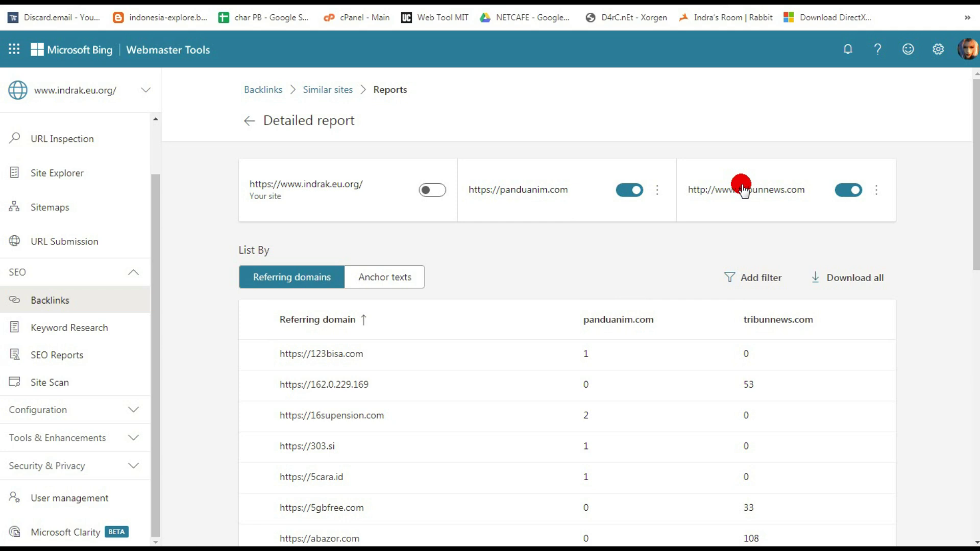
{"action": "left_click", "coordinate": [622, 192]}
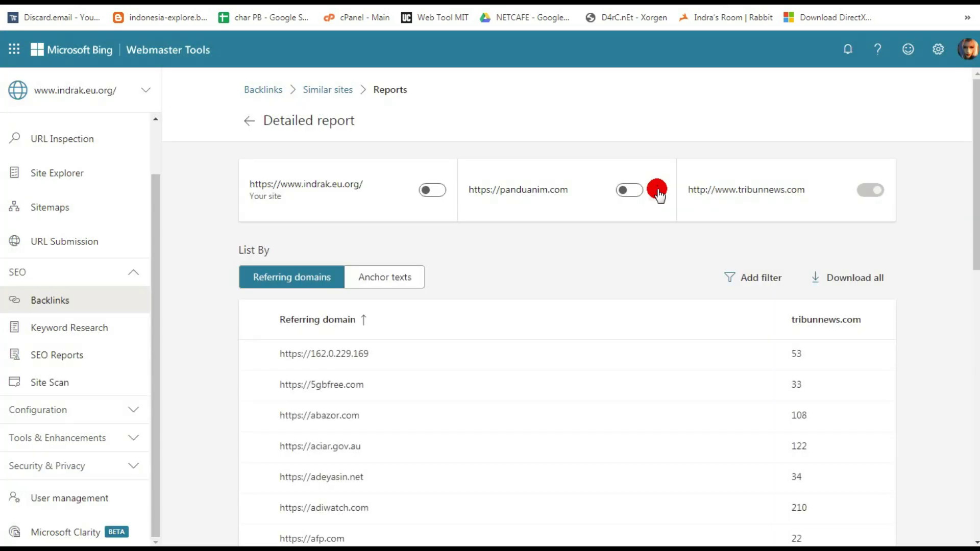
{"action": "left_click", "coordinate": [657, 189]}
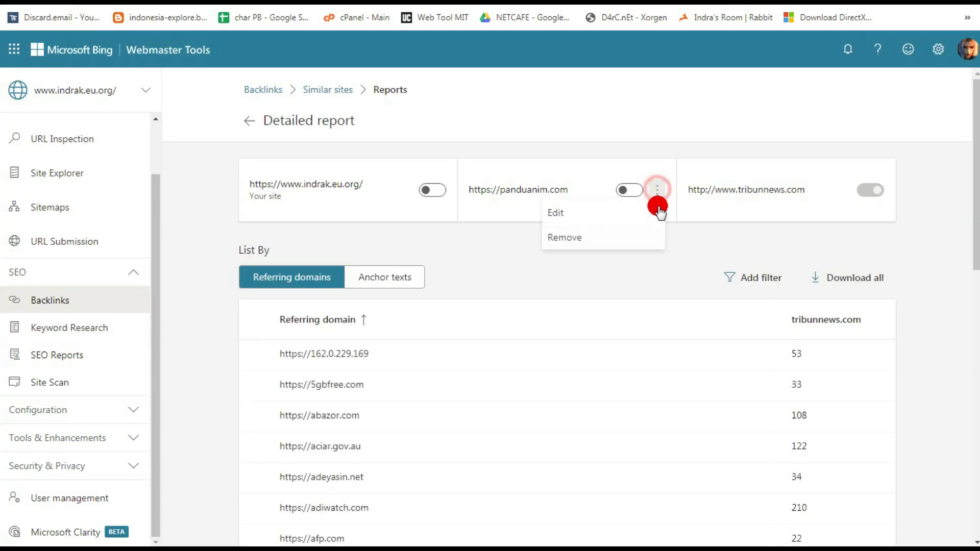
{"action": "left_click", "coordinate": [579, 238]}
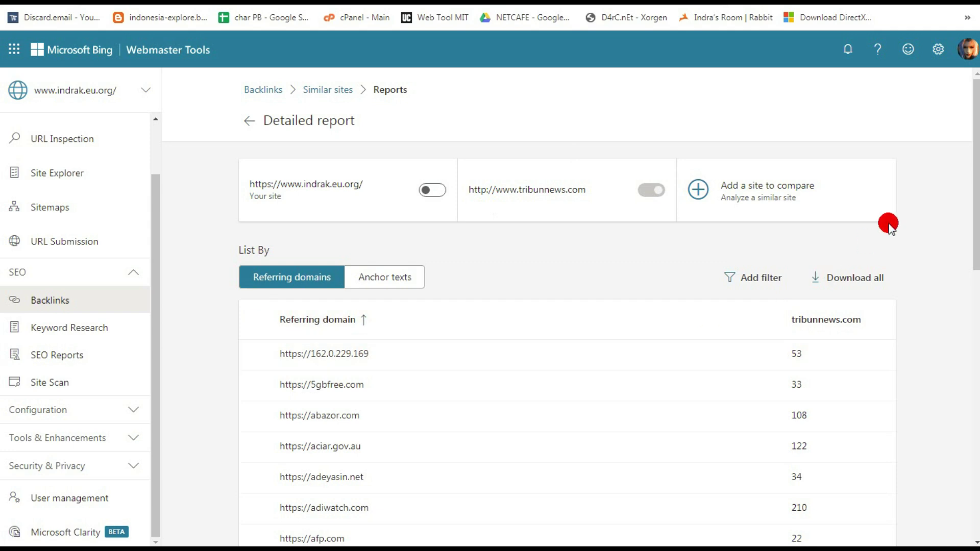
{"action": "mouse_move", "coordinate": [975, 194]}
{"action": "left_mouse_down"}
{"action": "mouse_move", "coordinate": [973, 437]}
{"action": "mouse_move", "coordinate": [975, 128]}
{"action": "left_mouse_up"}
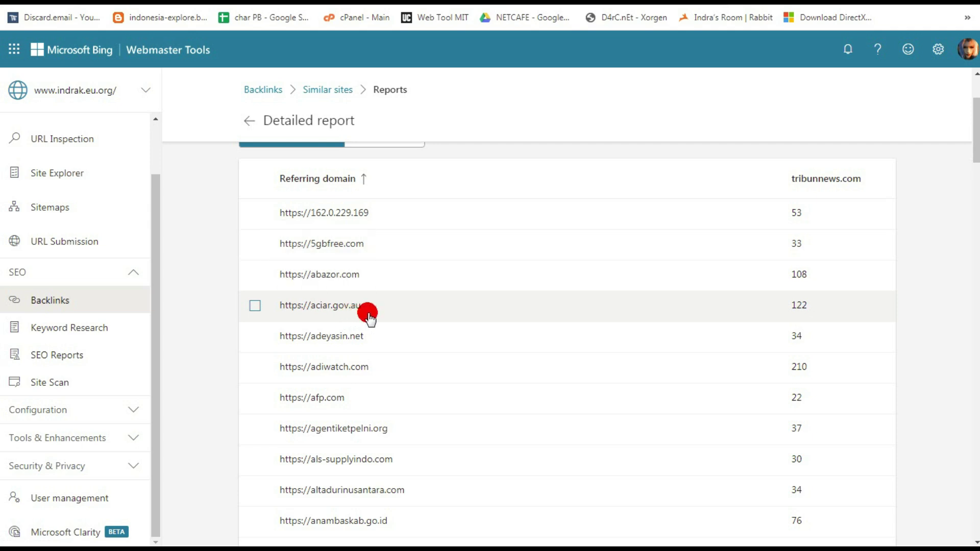
{"action": "left_click", "coordinate": [759, 309]}
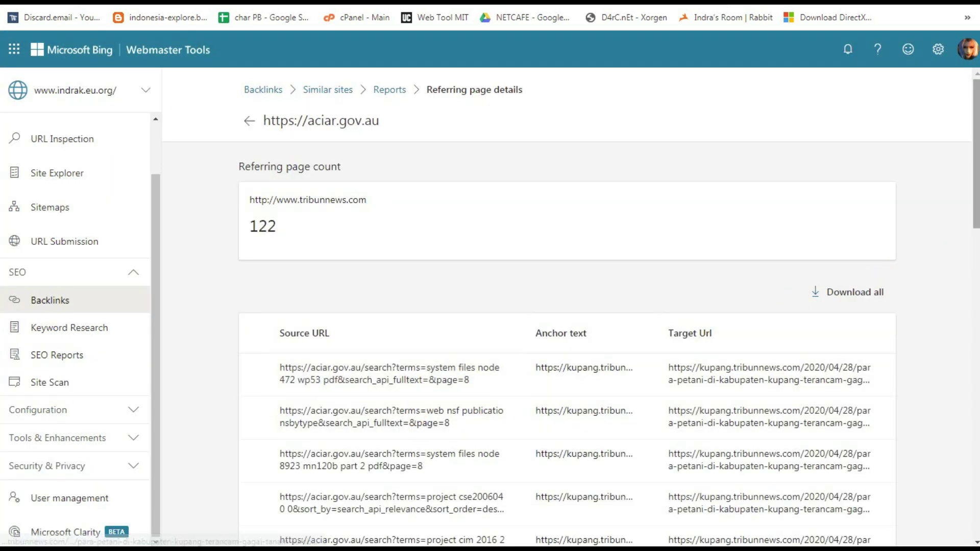
Visit the first source URL listed for aciar.gov.au, look over its page, and return to the detailed report.
{"action": "left_click_drag", "start_coordinate": [974, 153], "coordinate": [958, 123]}
{"action": "left_click", "coordinate": [407, 317]}
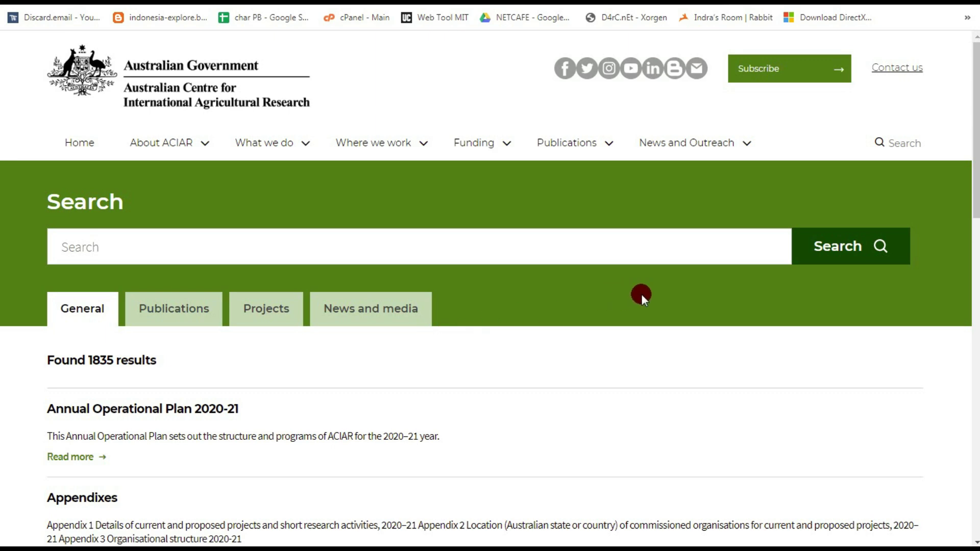
{"action": "left_click_drag", "start_coordinate": [975, 180], "coordinate": [970, 115]}
{"action": "key", "text": "ctrl+Tab"}
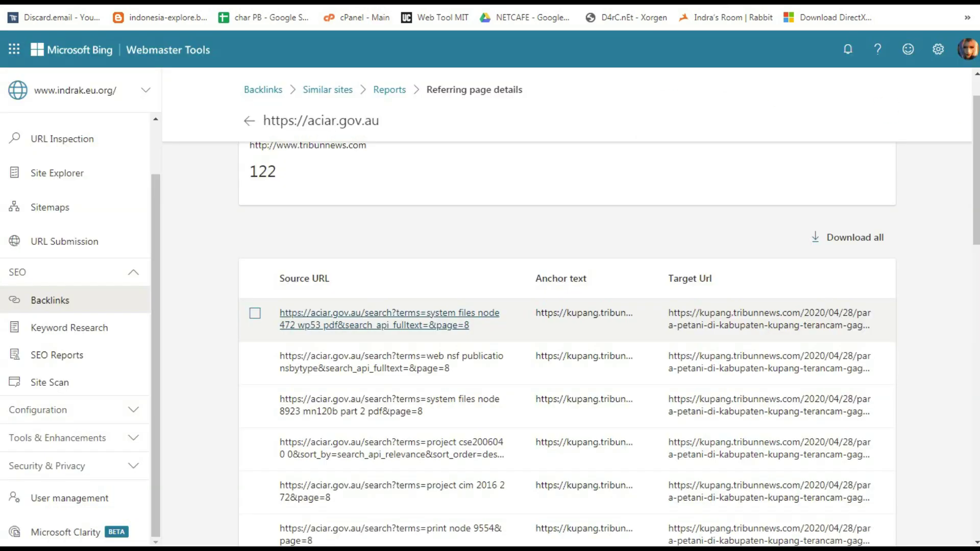
{"action": "left_click_drag", "start_coordinate": [974, 232], "coordinate": [968, 189]}
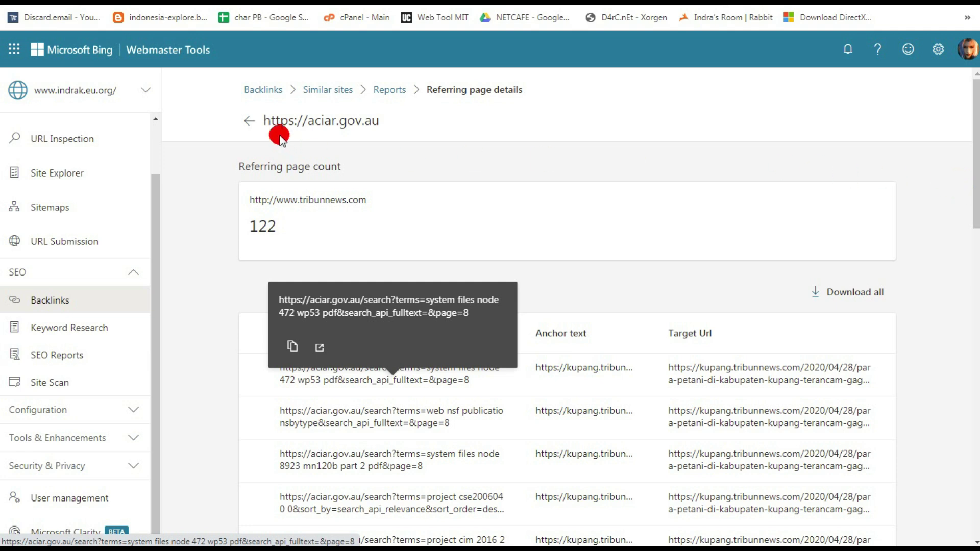
{"action": "left_click", "coordinate": [248, 123]}
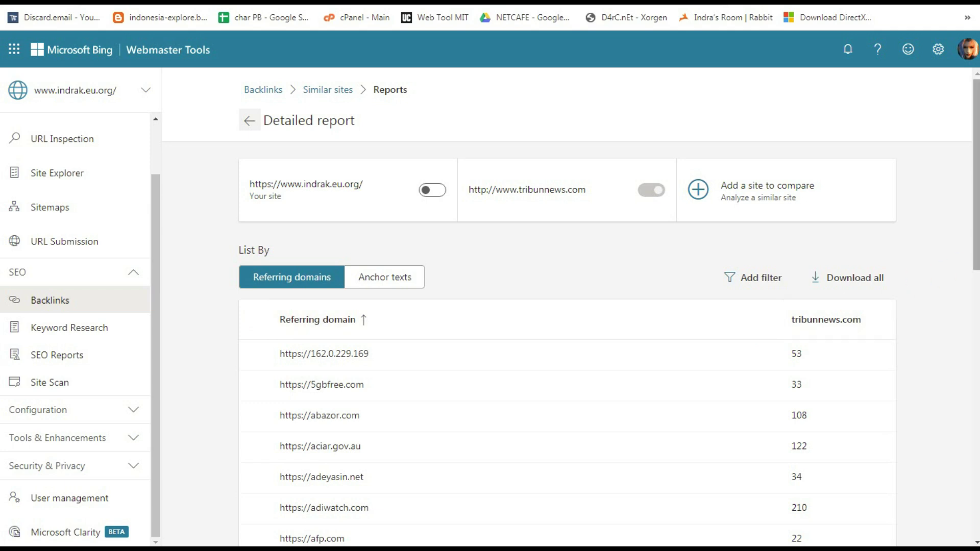
Browse the referring domains of tribunnews.com and list the detailed report by anchor texts.
{"action": "scroll", "coordinate": [976, 276], "scroll_direction": "down", "scroll_amount": 1}
{"action": "scroll", "coordinate": [566, 342], "scroll_direction": "down", "scroll_amount": 13}
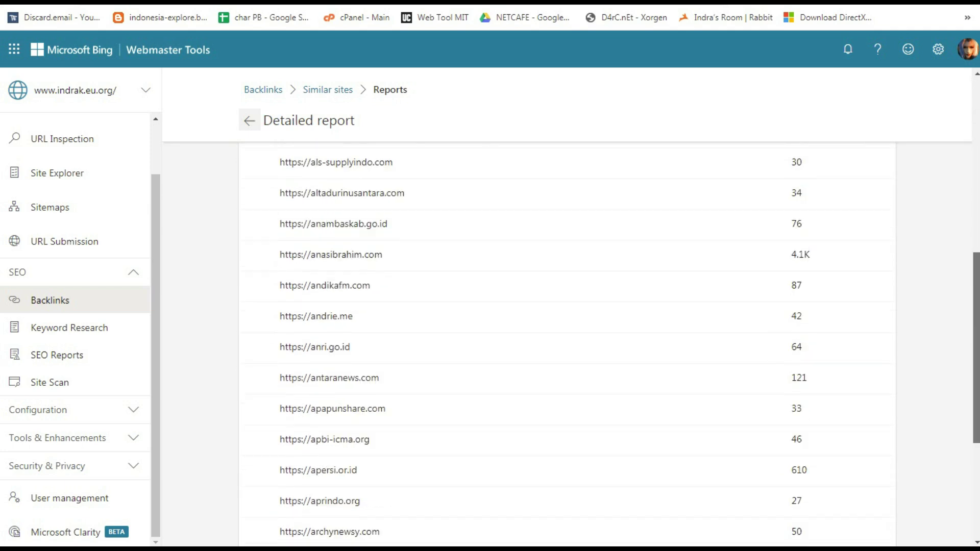
{"action": "left_click_drag", "start_coordinate": [974, 468], "coordinate": [975, 219]}
{"action": "left_click", "coordinate": [393, 281]}
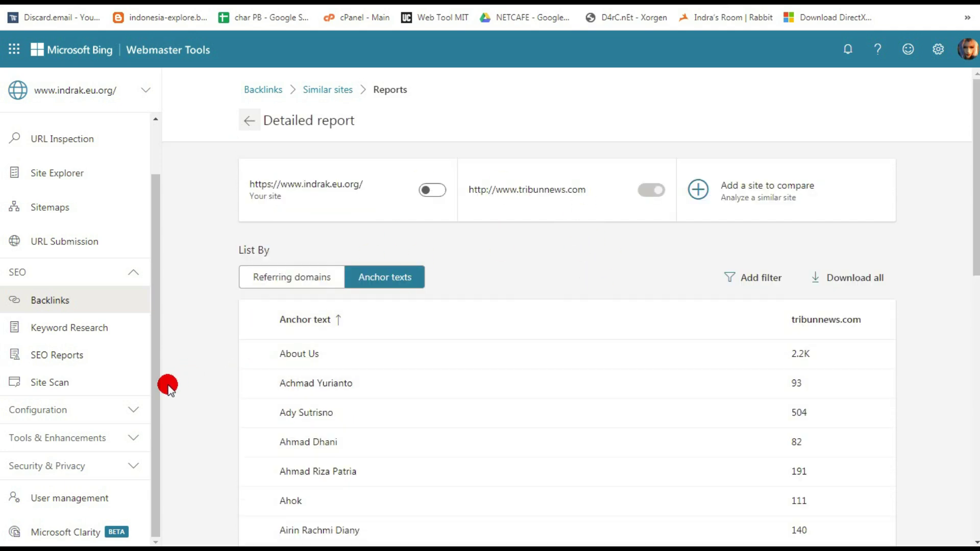
Review the Crawl Control and Block URLs configuration pages.
{"action": "left_click", "coordinate": [49, 414]}
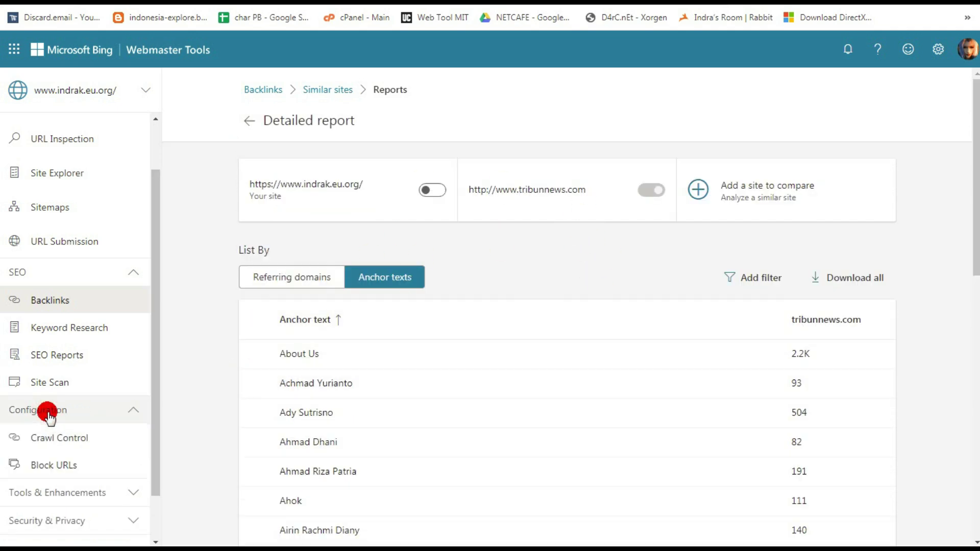
{"action": "left_click", "coordinate": [65, 438]}
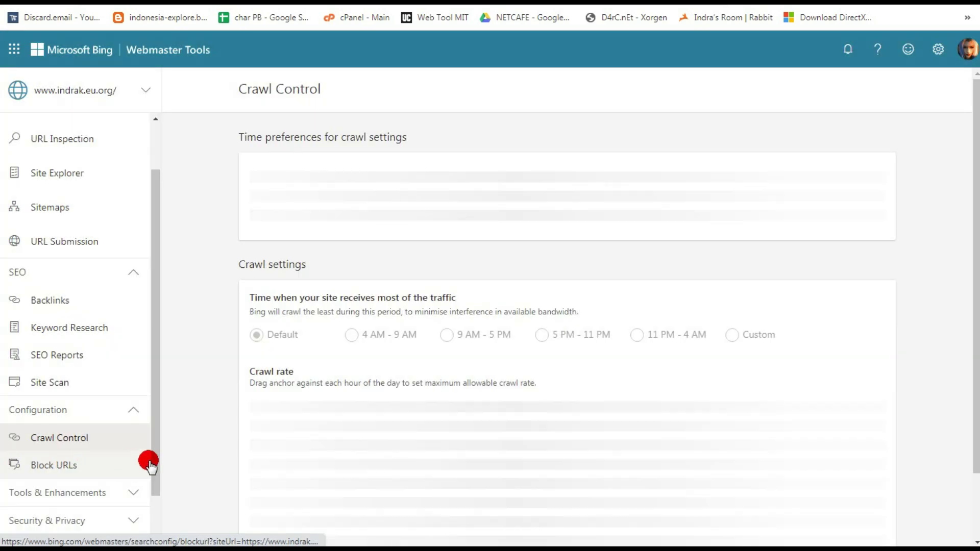
{"action": "scroll", "coordinate": [155, 505], "scroll_direction": "down", "scroll_amount": 1}
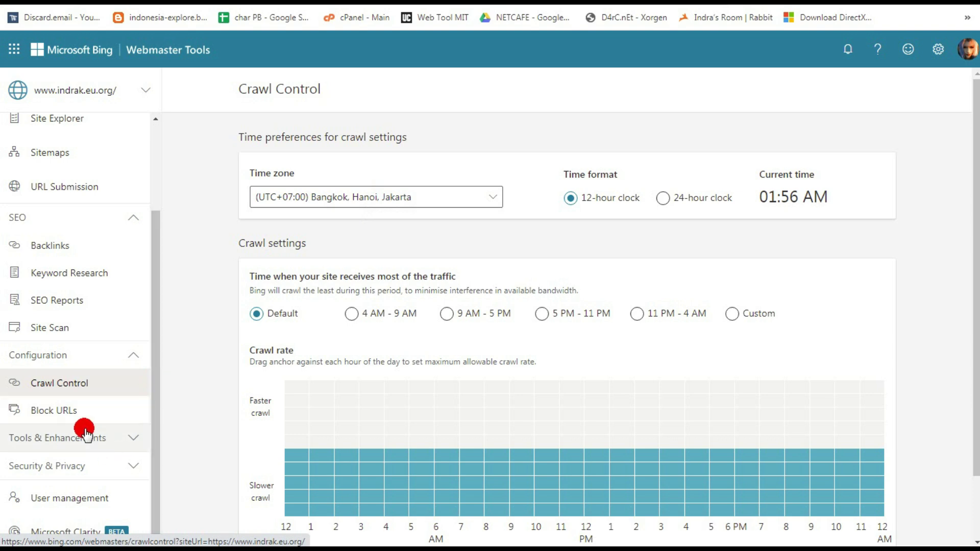
{"action": "left_click", "coordinate": [53, 414]}
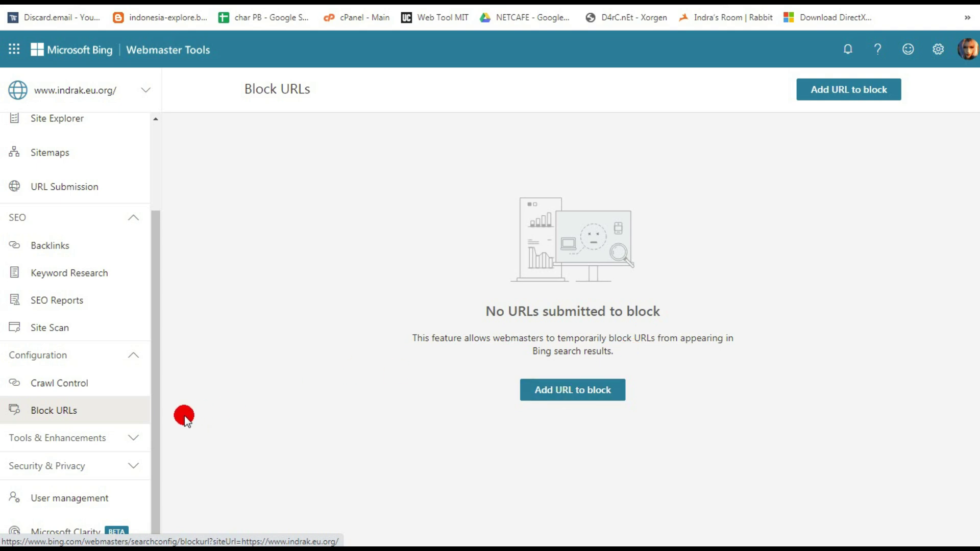
Examine the site's robots.txt in the Robots.txt Tester and view the Verify Bingbot page.
{"action": "left_click", "coordinate": [62, 443]}
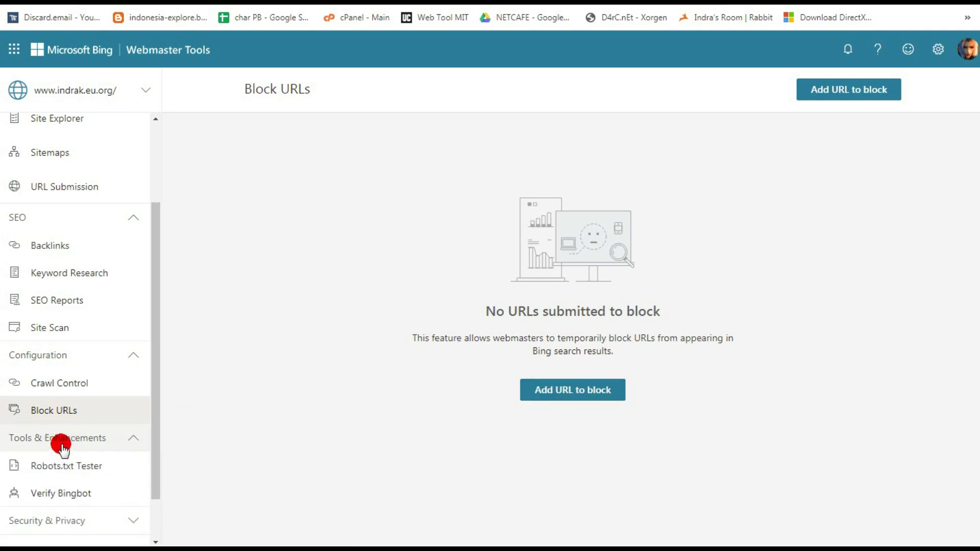
{"action": "left_click", "coordinate": [62, 457]}
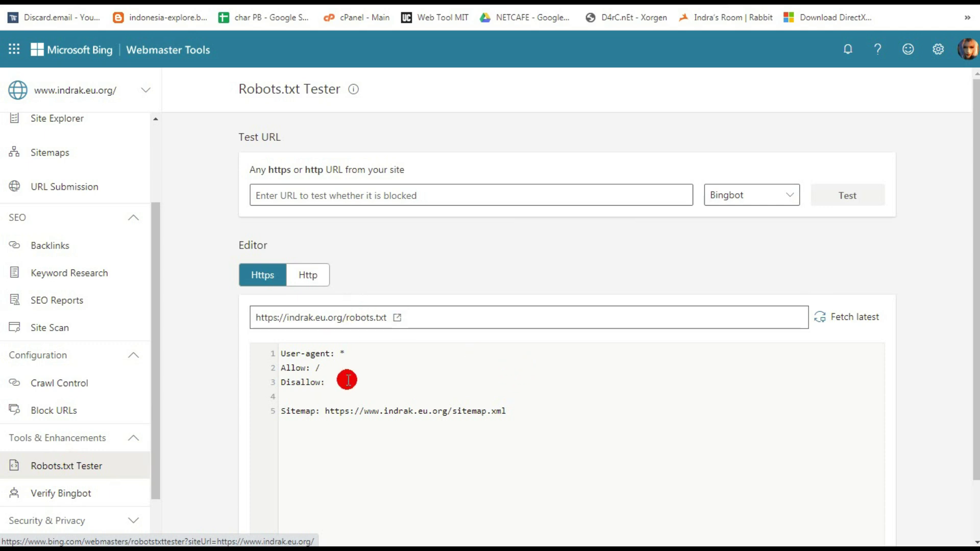
{"action": "scroll", "coordinate": [346, 379], "scroll_direction": "down", "scroll_amount": 1}
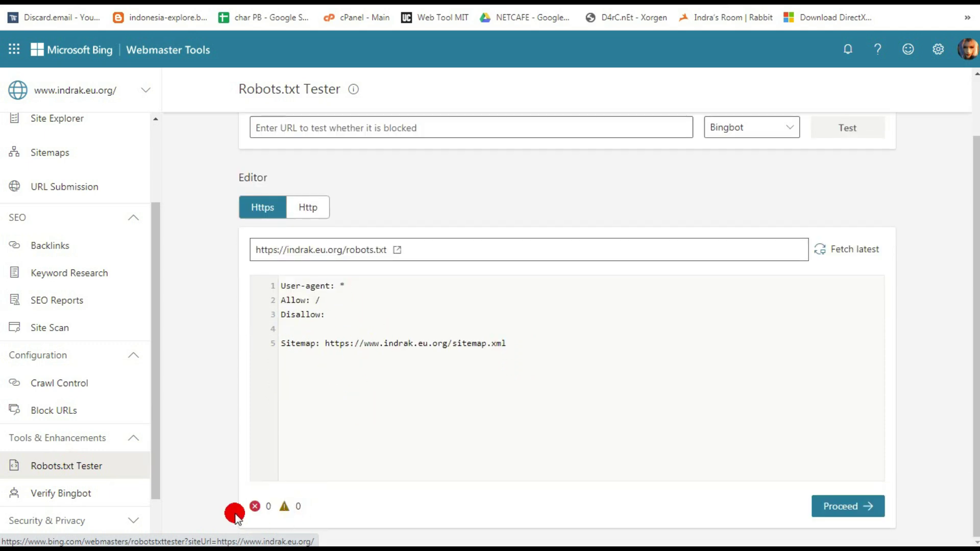
{"action": "scroll", "coordinate": [286, 513], "scroll_direction": "up", "scroll_amount": 1}
{"action": "scroll", "coordinate": [485, 410], "scroll_direction": "down", "scroll_amount": 1}
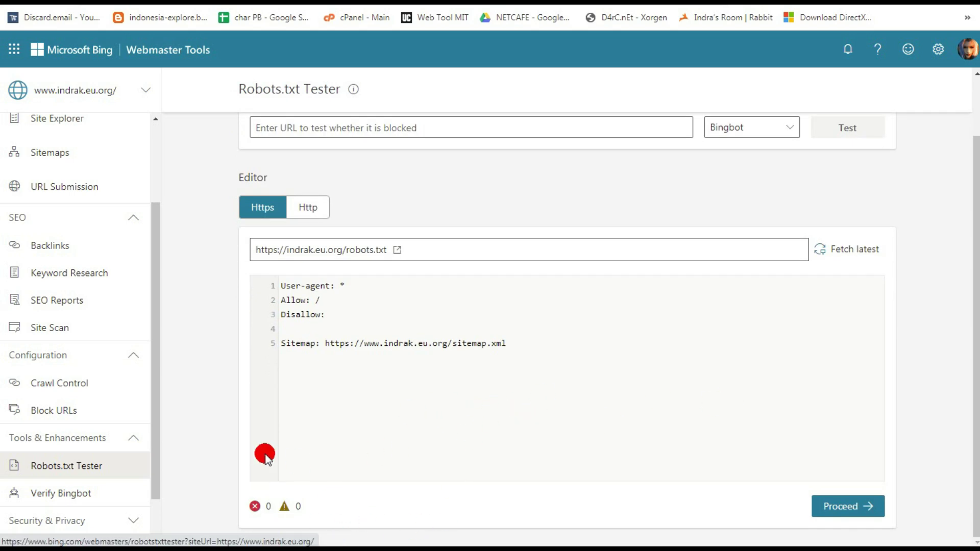
{"action": "left_click", "coordinate": [61, 495]}
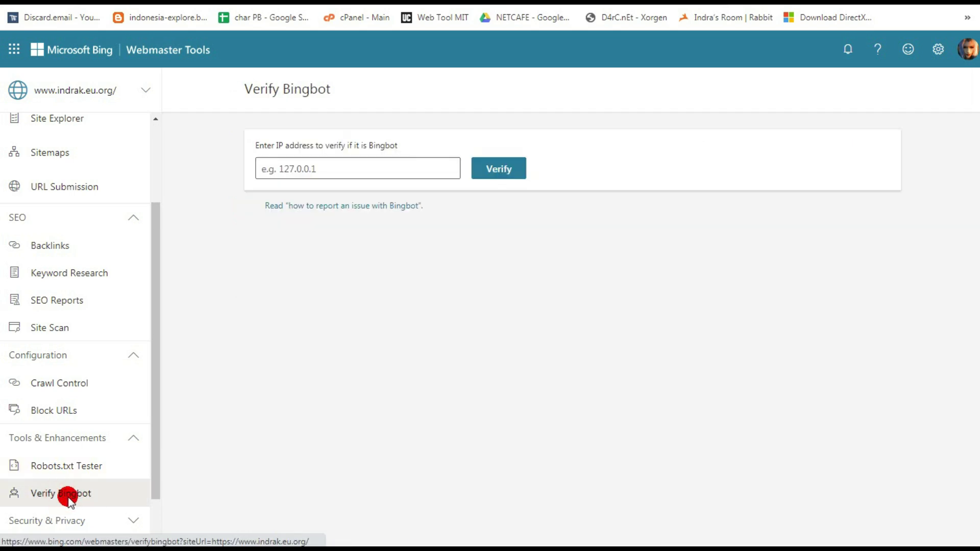
Switch to Microsoft Clarity from Webmaster Tools and open the indrak.eu.org project.
{"action": "left_click_drag", "start_coordinate": [149, 427], "coordinate": [150, 462]}
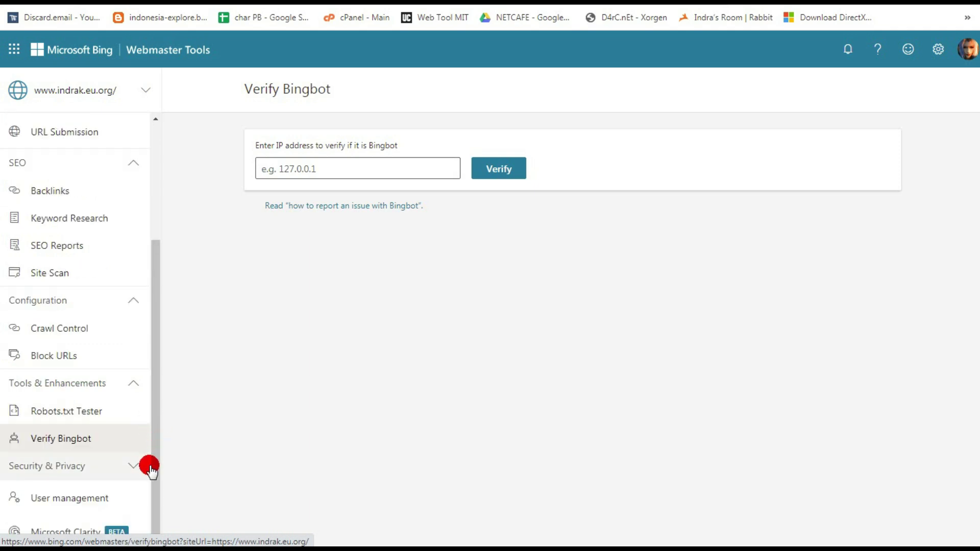
{"action": "left_click", "coordinate": [75, 532]}
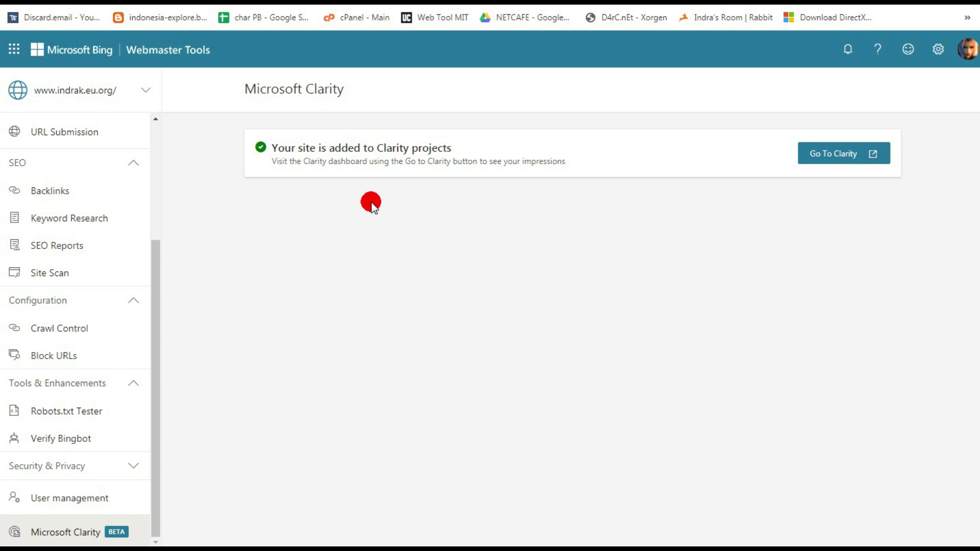
{"action": "left_click", "coordinate": [834, 154]}
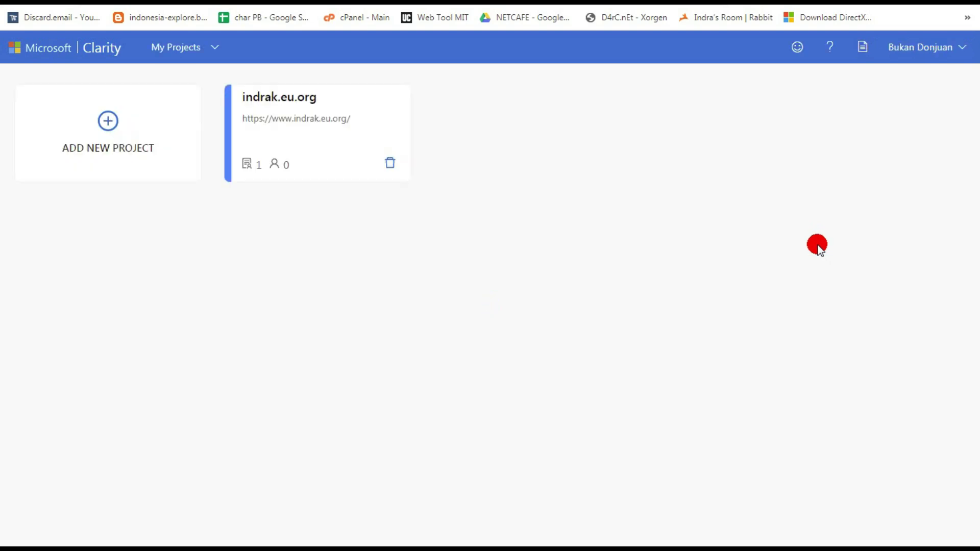
{"action": "left_click", "coordinate": [284, 109]}
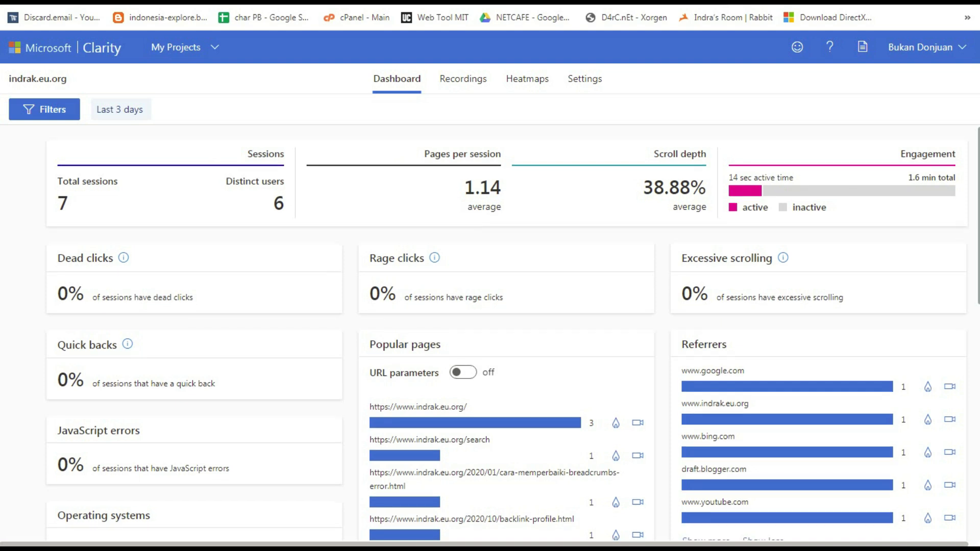
Look over the project's full dashboard, its session recordings and its heatmaps in Clarity.
{"action": "scroll", "coordinate": [514, 333], "scroll_direction": "down", "scroll_amount": 5}
{"action": "scroll", "coordinate": [514, 332], "scroll_direction": "down", "scroll_amount": 6}
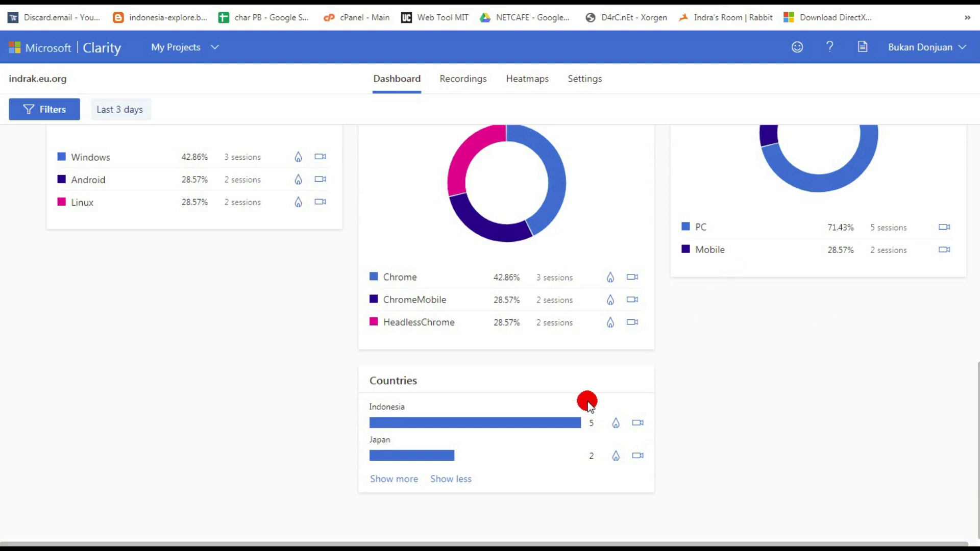
{"action": "left_click_drag", "start_coordinate": [976, 406], "coordinate": [976, 153]}
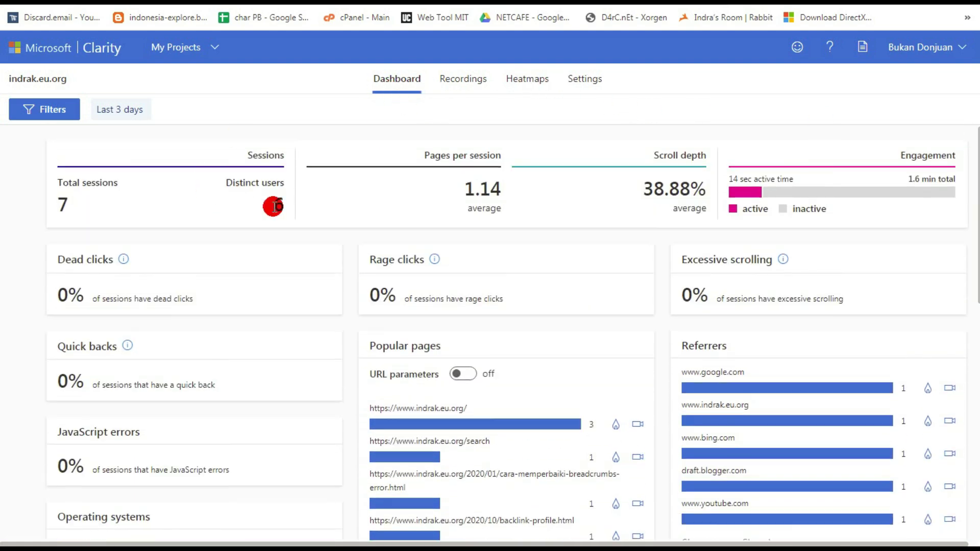
{"action": "left_click", "coordinate": [452, 79]}
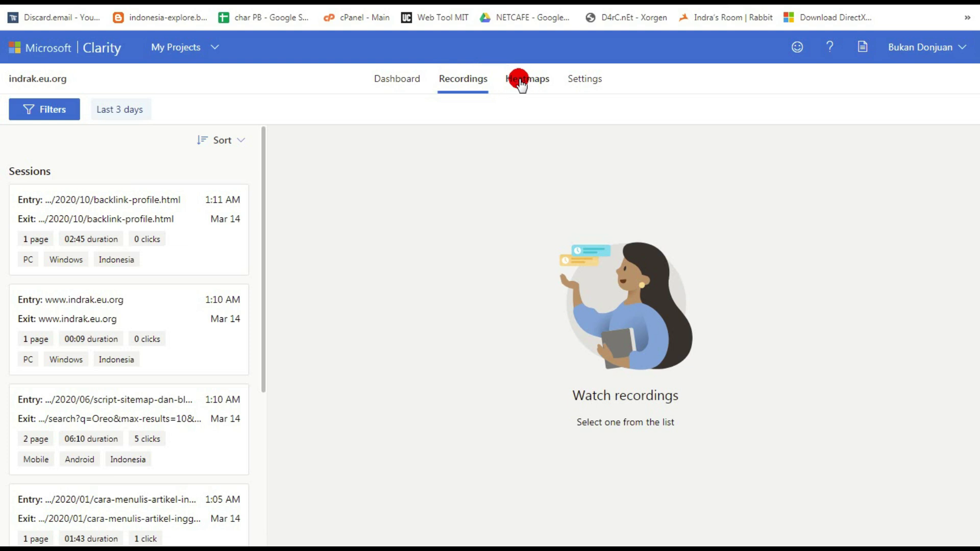
{"action": "left_click", "coordinate": [520, 81]}
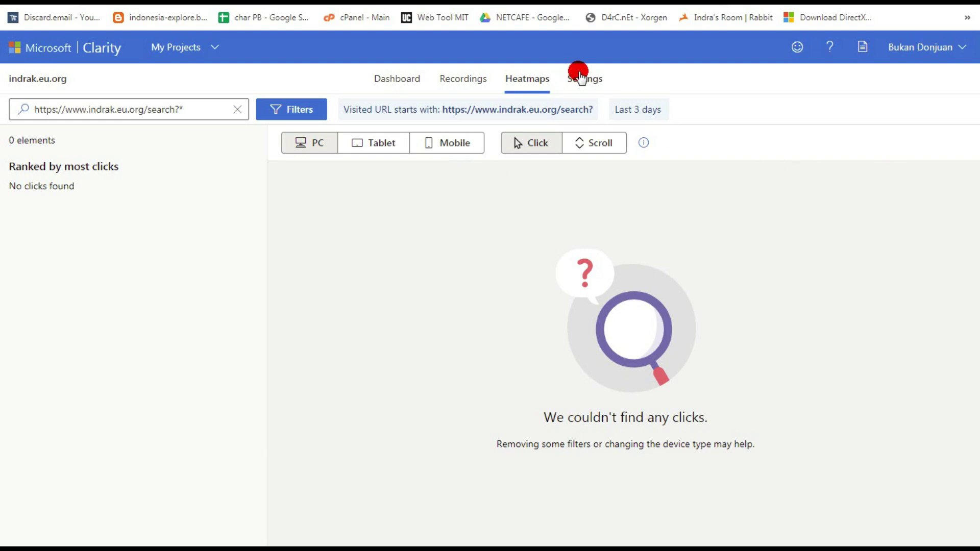
Review the Clarity project's settings for Team and Setup, highlighting the full tracking code for manual installation.
{"action": "left_click", "coordinate": [585, 83]}
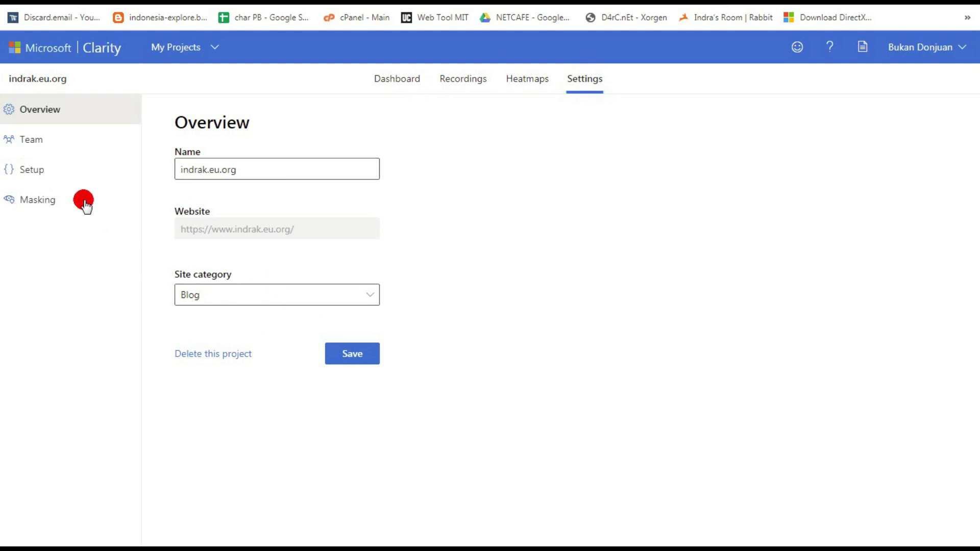
{"action": "left_click", "coordinate": [37, 148]}
{"action": "left_click", "coordinate": [30, 169]}
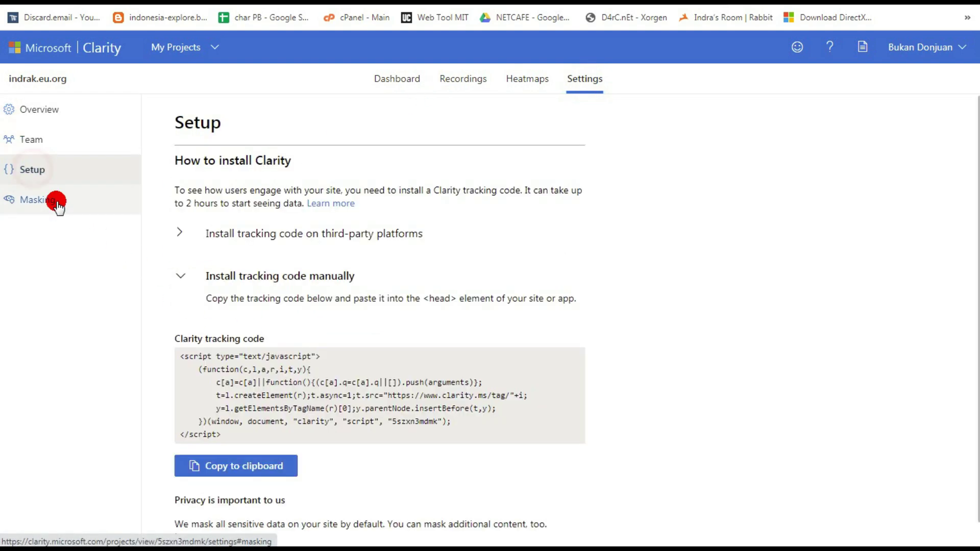
{"action": "scroll", "coordinate": [367, 326], "scroll_direction": "down", "scroll_amount": 1}
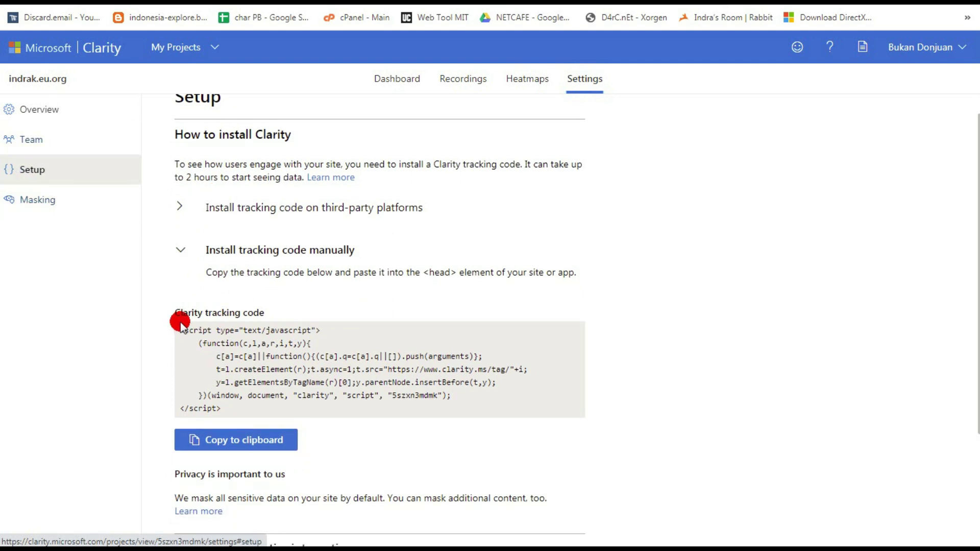
{"action": "left_click_drag", "start_coordinate": [181, 331], "coordinate": [247, 400]}
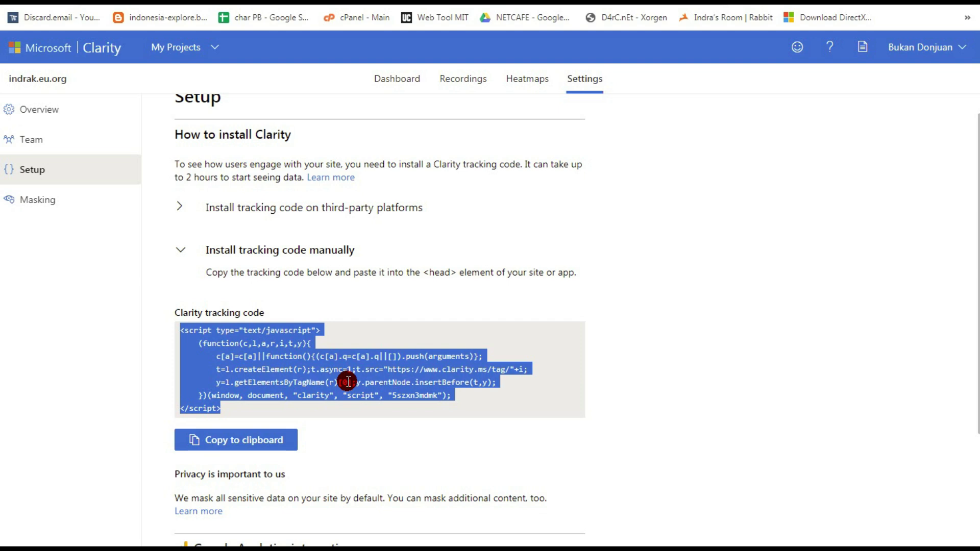
{"action": "scroll", "coordinate": [408, 378], "scroll_direction": "down", "scroll_amount": 1}
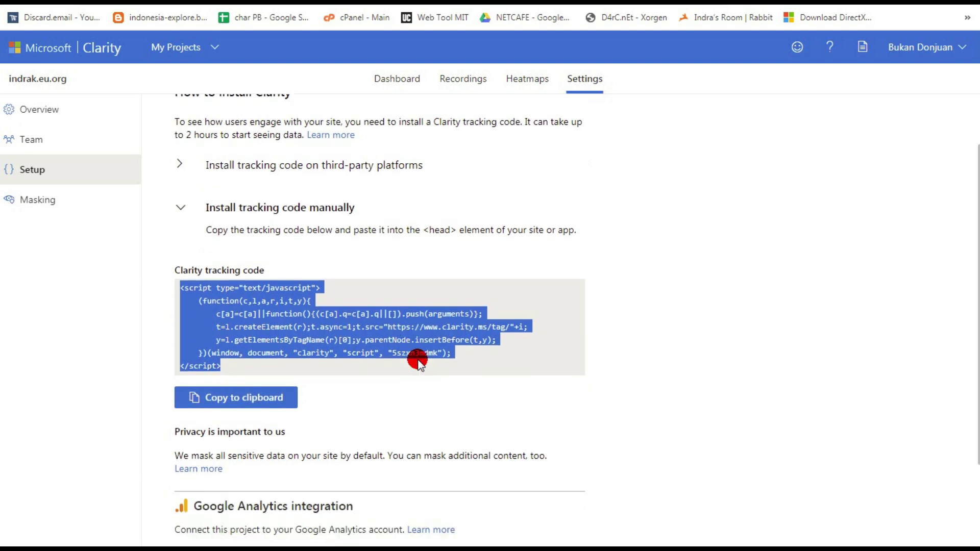
{"action": "scroll", "coordinate": [503, 423], "scroll_direction": "down", "scroll_amount": 3}
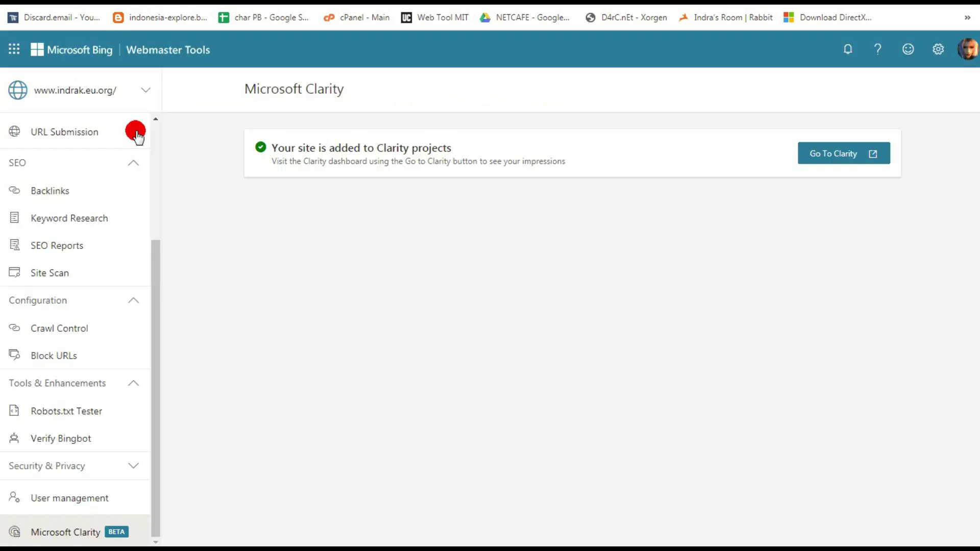
Switch back to Bing Webmaster Tools and open the Keyword Research page.
{"action": "left_click_drag", "start_coordinate": [161, 252], "coordinate": [157, 131]}
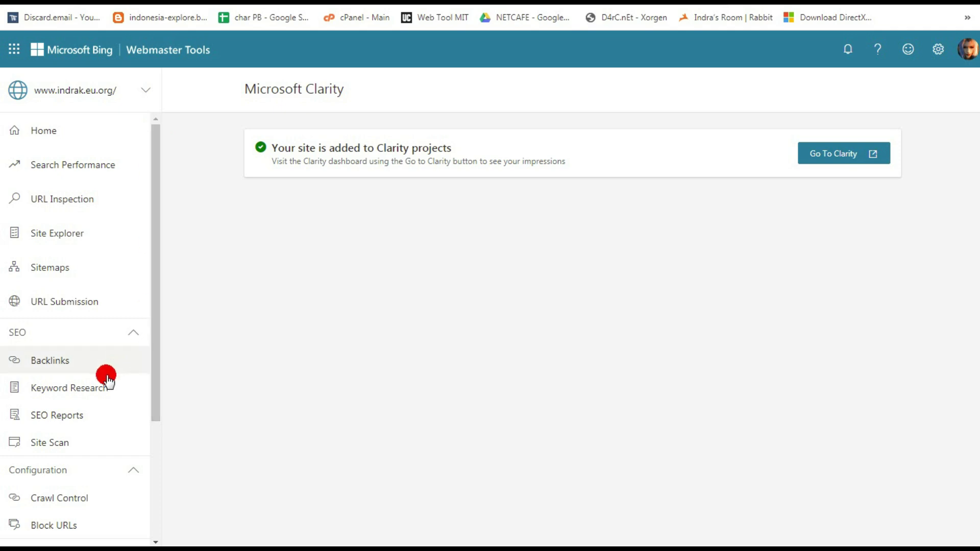
{"action": "left_click", "coordinate": [83, 388]}
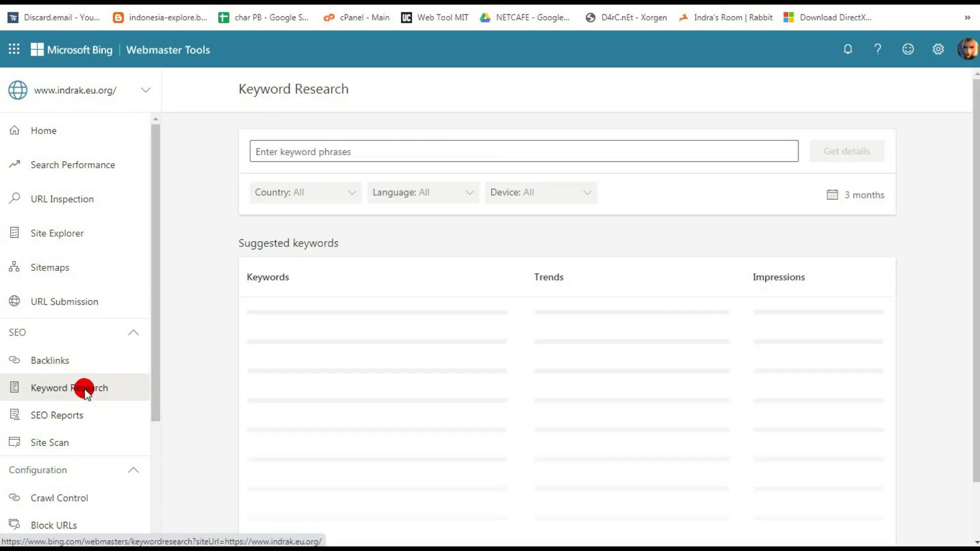
Get keyword research details for the phrase "cara membuat artikel" across all countries, languages and devices over 3 months.
{"action": "left_click", "coordinate": [358, 151]}
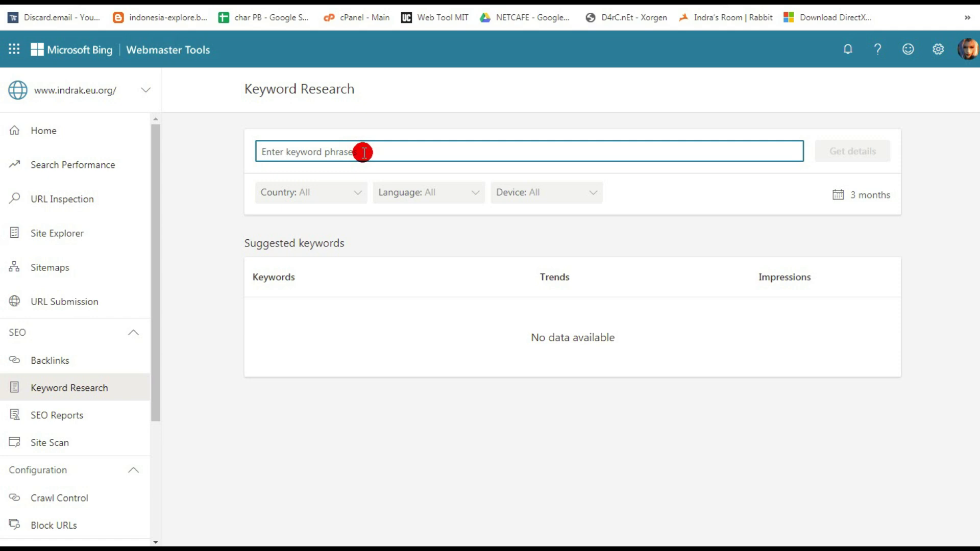
{"action": "type", "text": "car"}
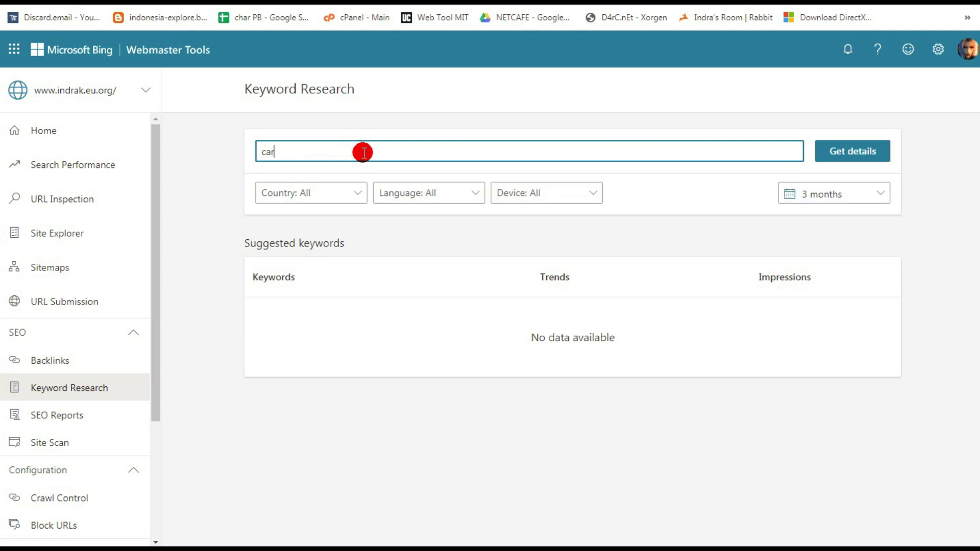
{"action": "type", "text": "a membuat artikel"}
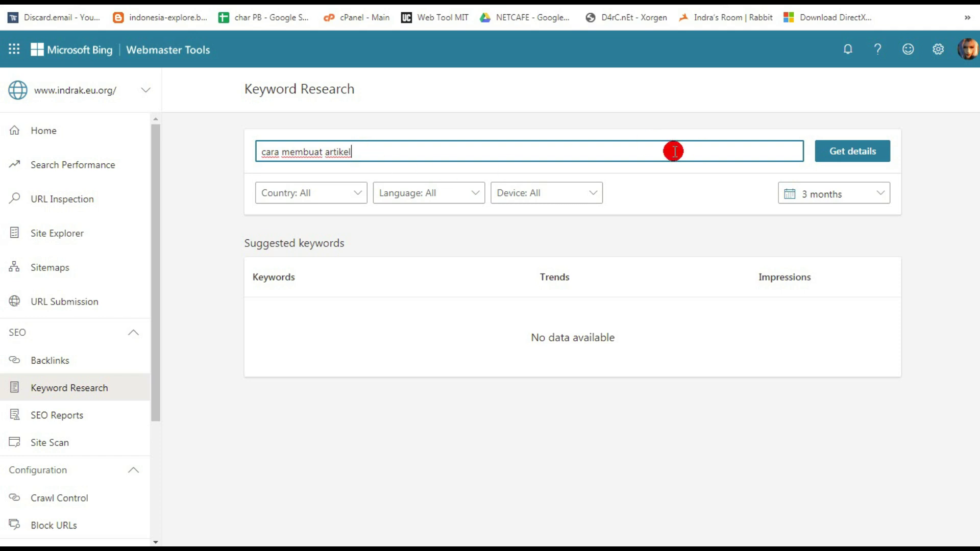
{"action": "left_click", "coordinate": [850, 155]}
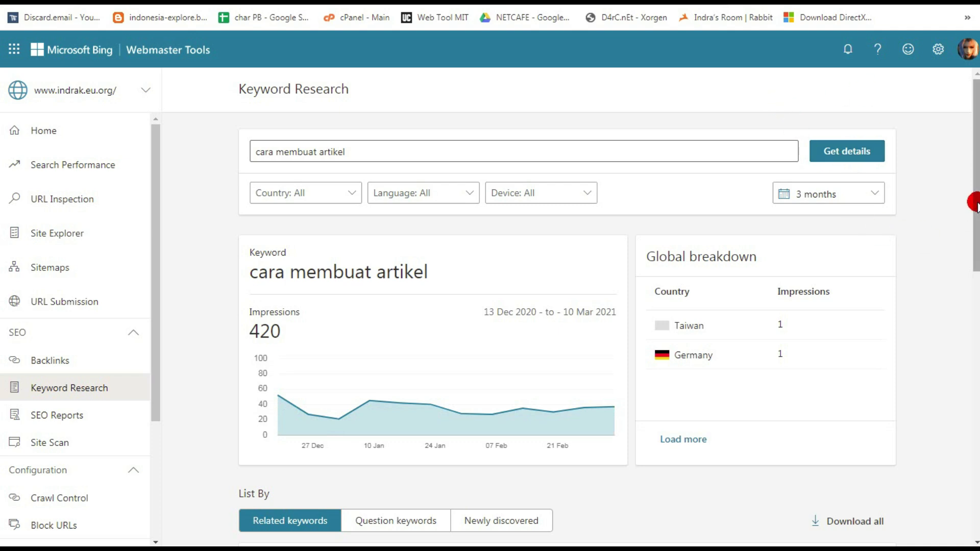
Review the keyword's impressions and its question and newly discovered keyword lists, returning to the related keywords list.
{"action": "scroll", "coordinate": [972, 255], "scroll_direction": "down", "scroll_amount": 3}
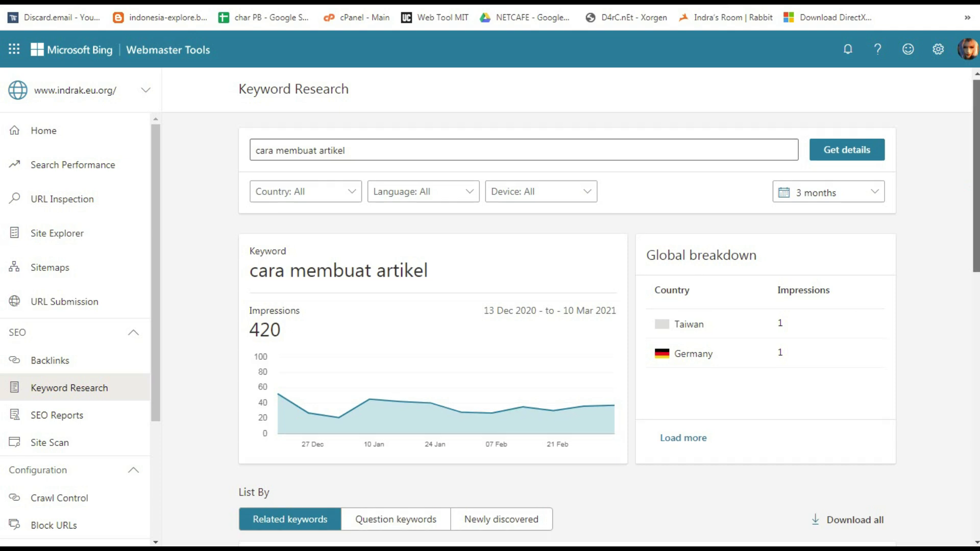
{"action": "scroll", "coordinate": [566, 306], "scroll_direction": "down", "scroll_amount": 3}
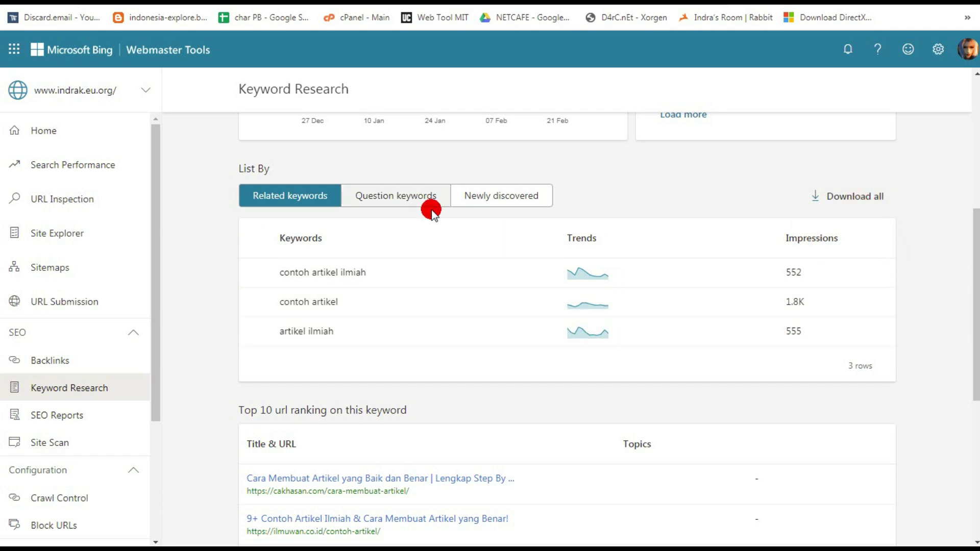
{"action": "left_click", "coordinate": [396, 200]}
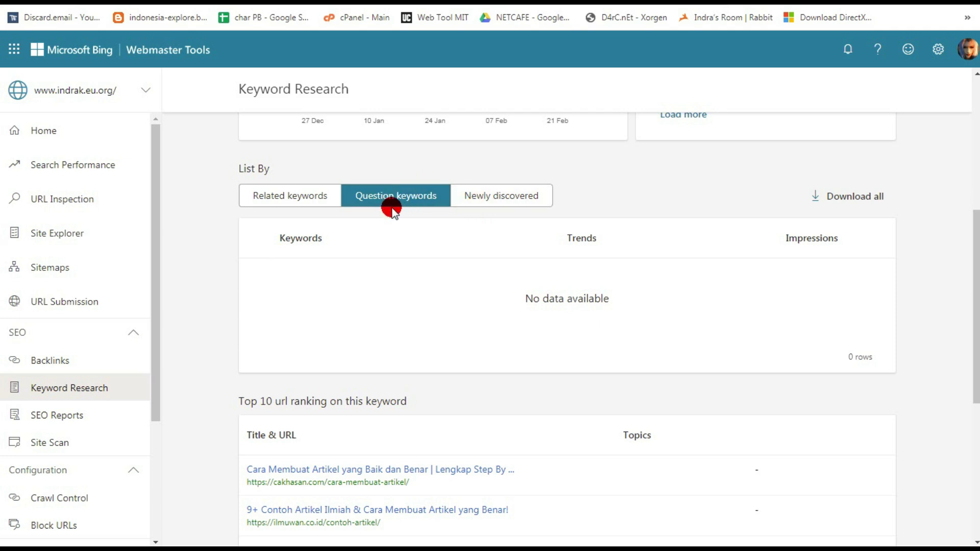
{"action": "left_click", "coordinate": [515, 202]}
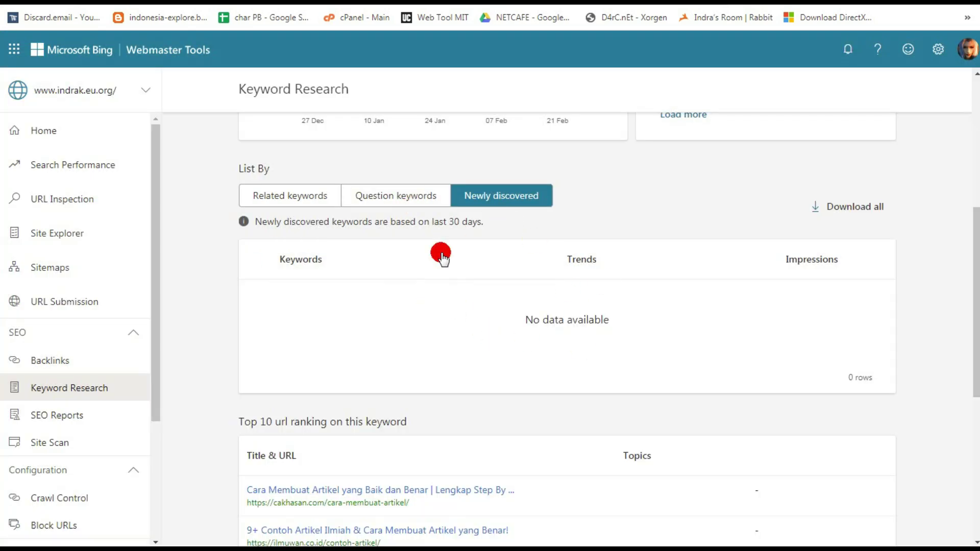
{"action": "left_click", "coordinate": [295, 204]}
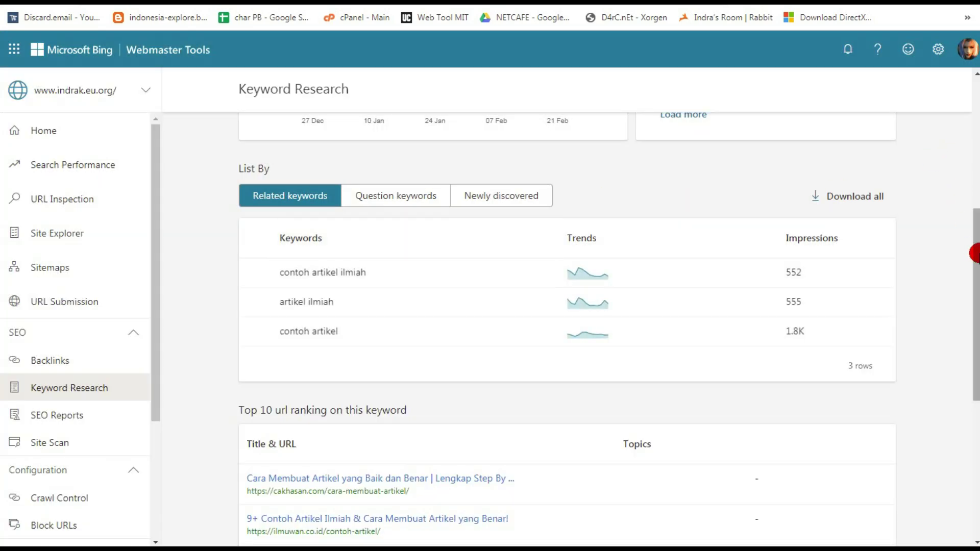
Look through the top 10 URLs ranking for the keyword and open the site's Backlinks page.
{"action": "left_click_drag", "start_coordinate": [975, 254], "coordinate": [908, 357]}
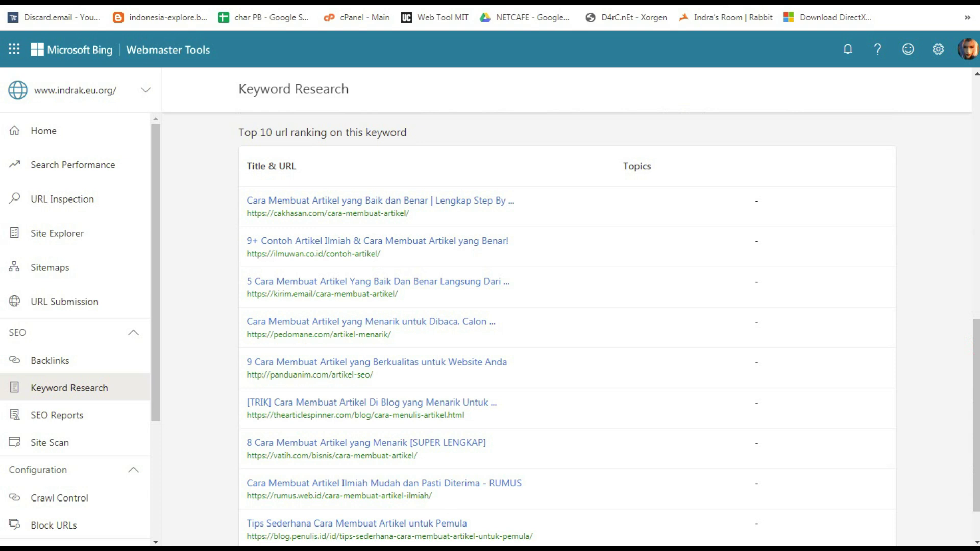
{"action": "scroll", "coordinate": [975, 347], "scroll_direction": "down", "scroll_amount": 2}
{"action": "left_click_drag", "start_coordinate": [975, 439], "coordinate": [969, 102]}
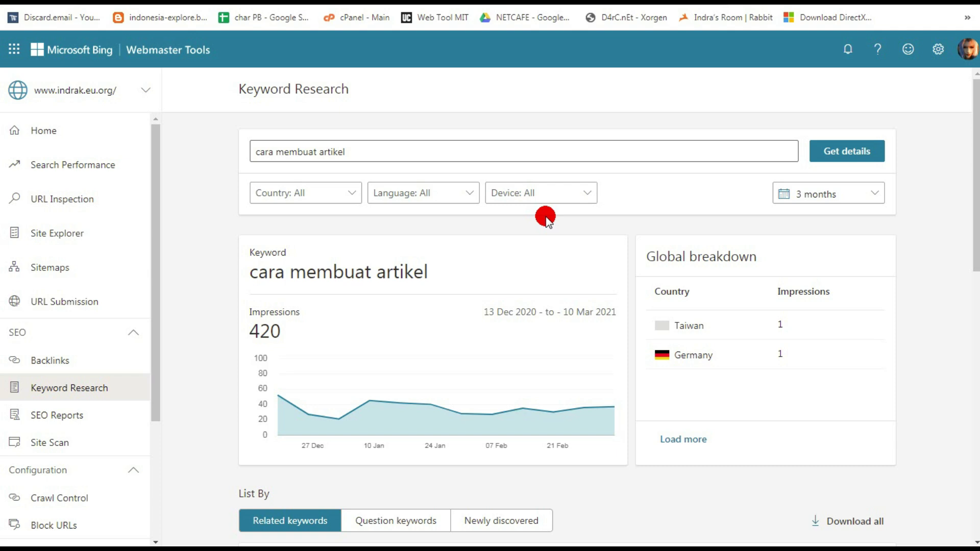
{"action": "left_click", "coordinate": [50, 361]}
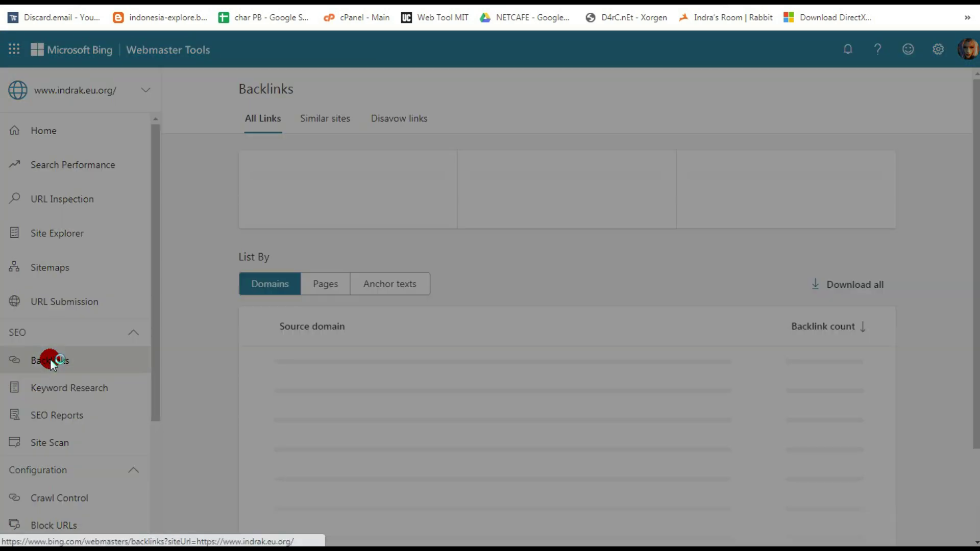